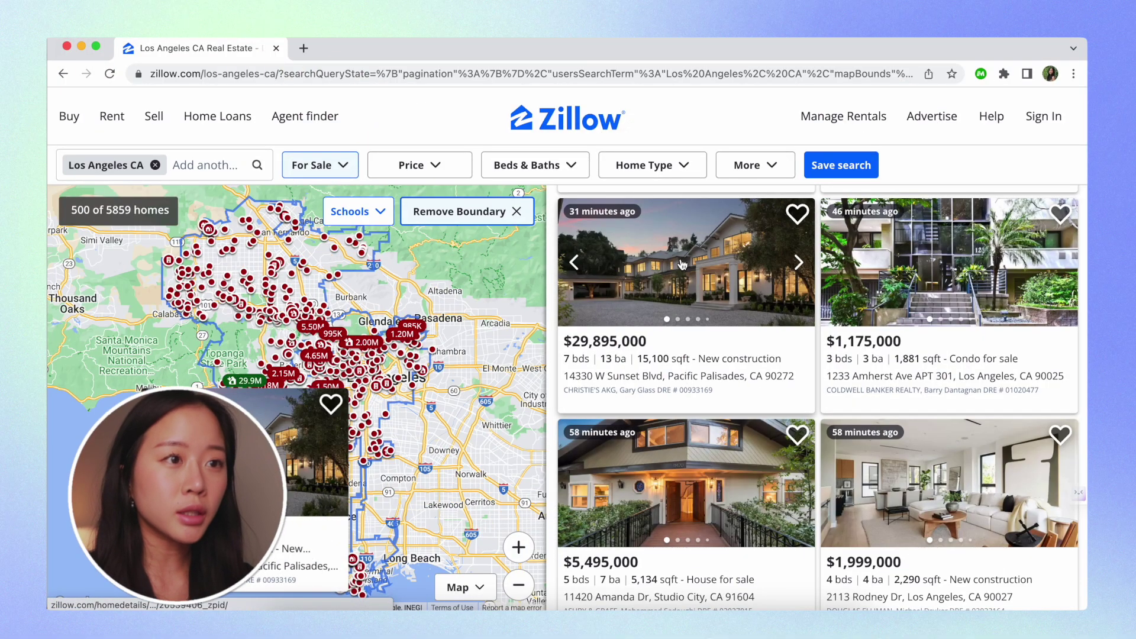
# Open the Sunset Blvd, Amherst Ave and Amanda Dr listings each in a new tab
pyautogui.rightClick(682, 265)
pyautogui.click(704, 265)
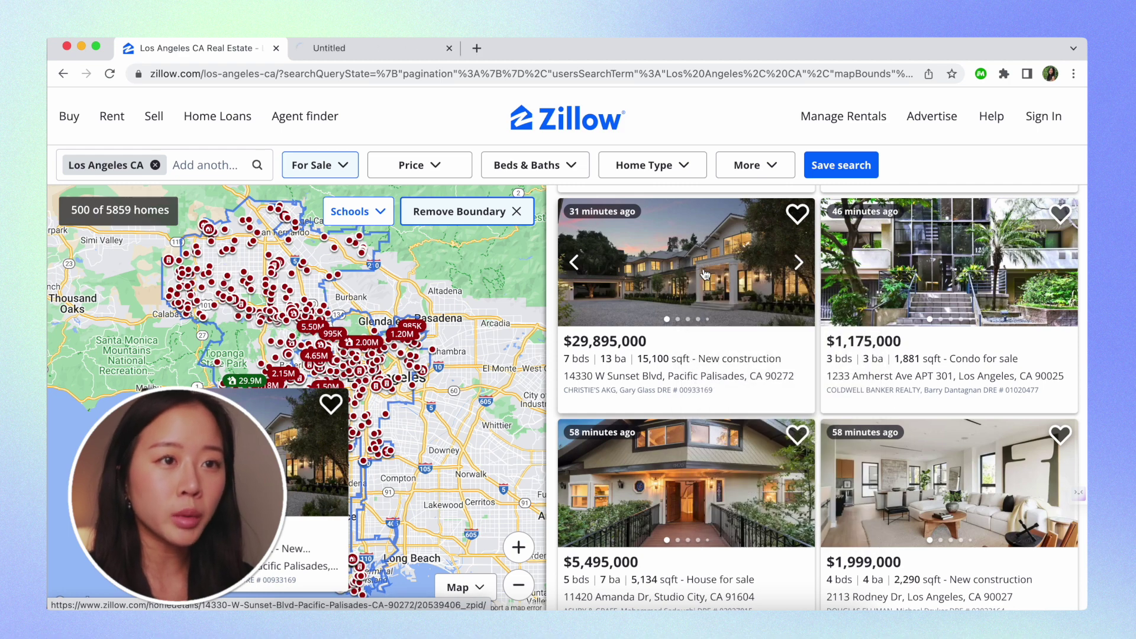
pyautogui.rightClick(704, 268)
pyautogui.click(734, 282)
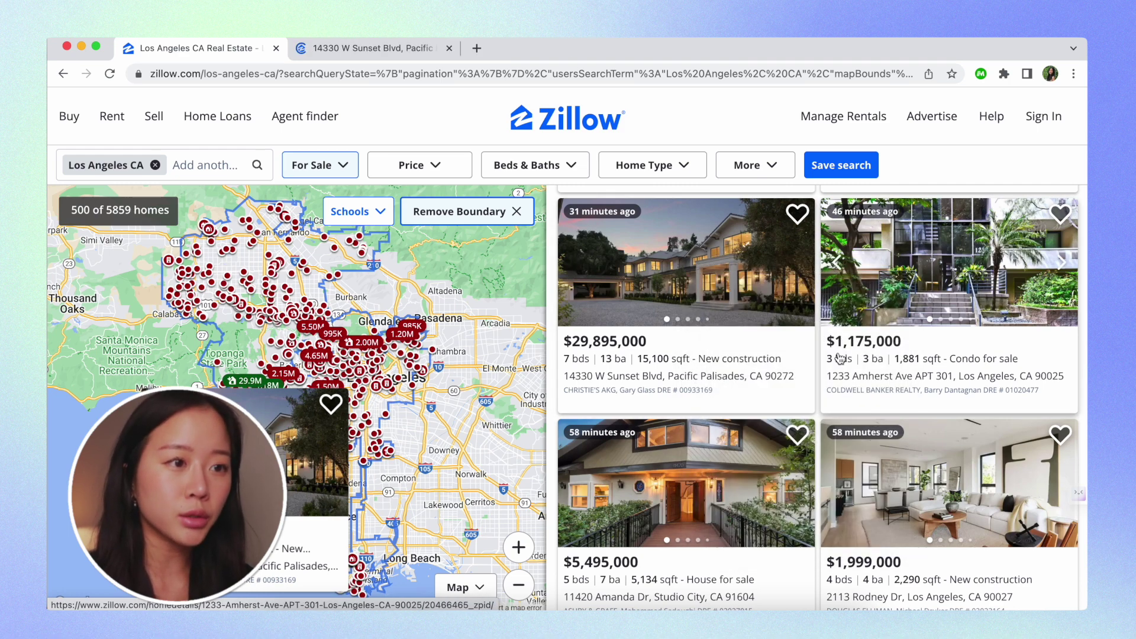
pyautogui.rightClick(720, 469)
pyautogui.click(751, 330)
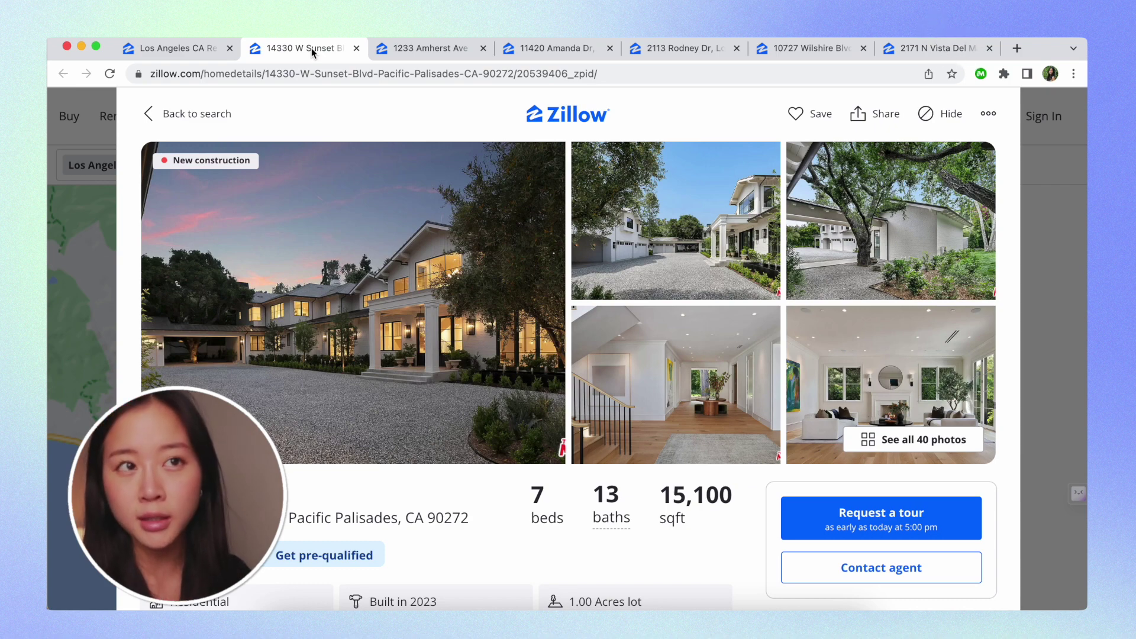
# Open Magical and review the Sunset Blvd fields captured in the Transfers list
pyautogui.click(982, 76)
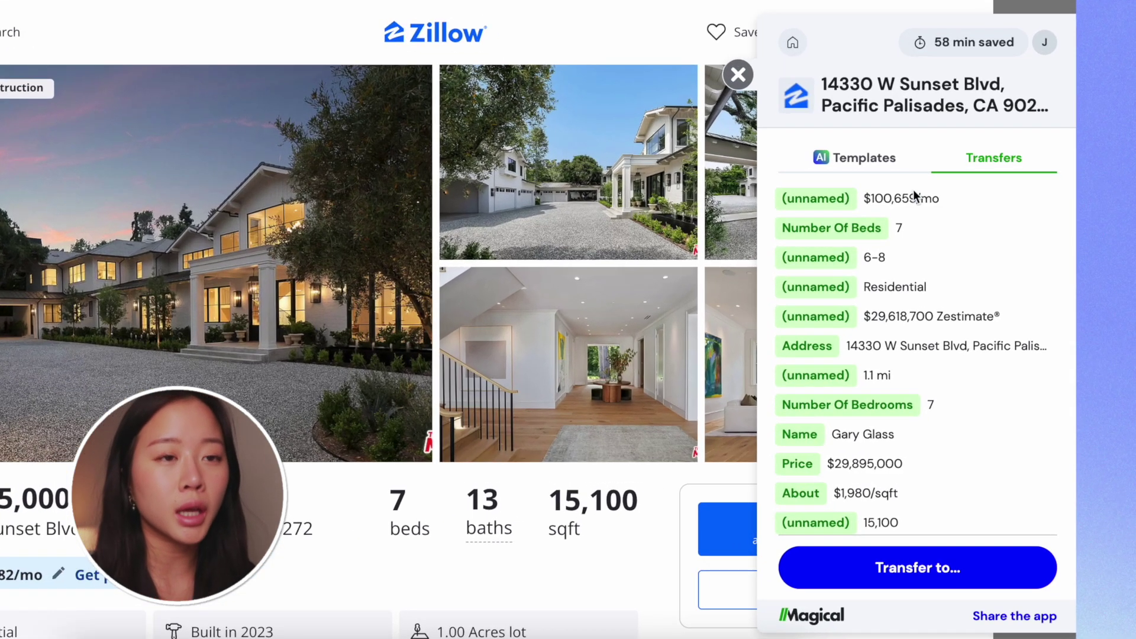
pyautogui.scroll(-4, 484, 415)
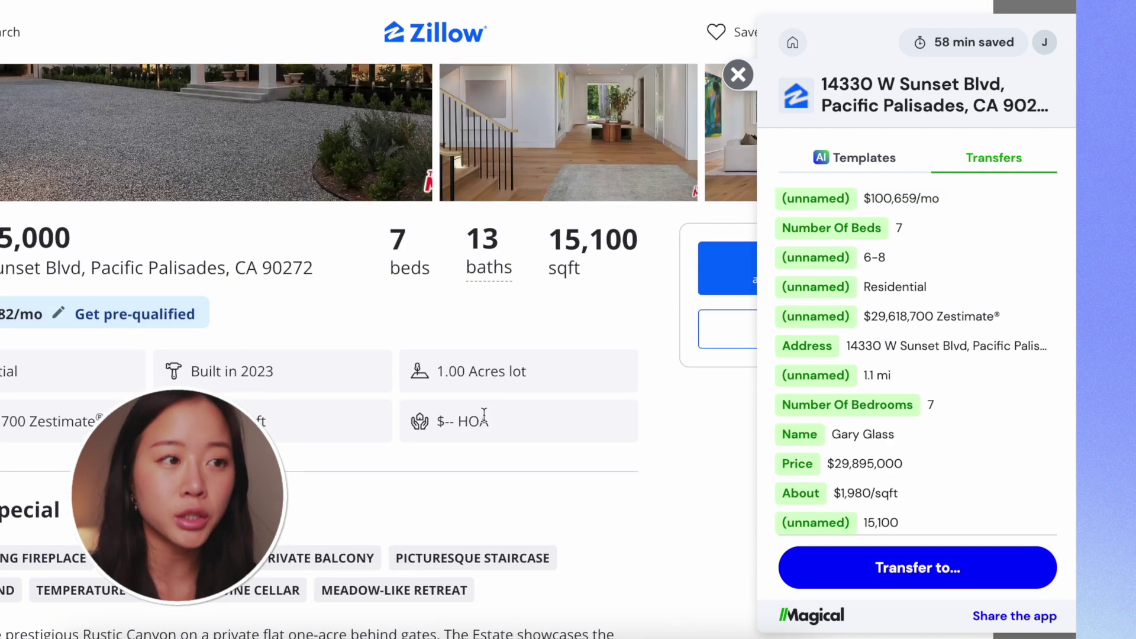
pyautogui.moveTo(1034, 241)
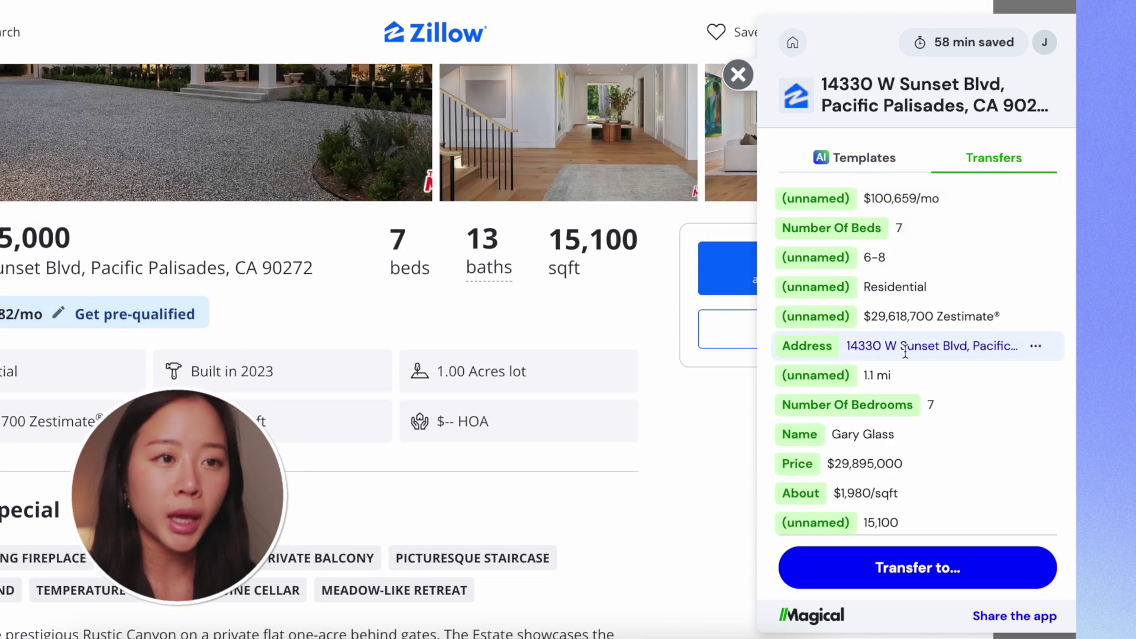
pyautogui.scroll(-2, 920, 349)
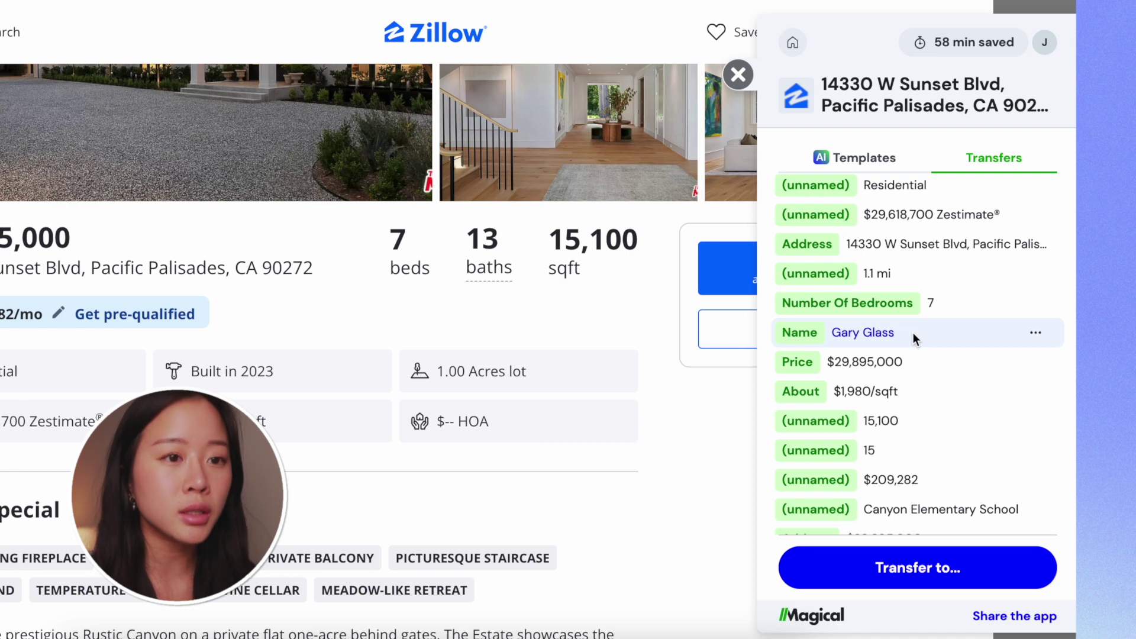
pyautogui.scroll(-2, 864, 491)
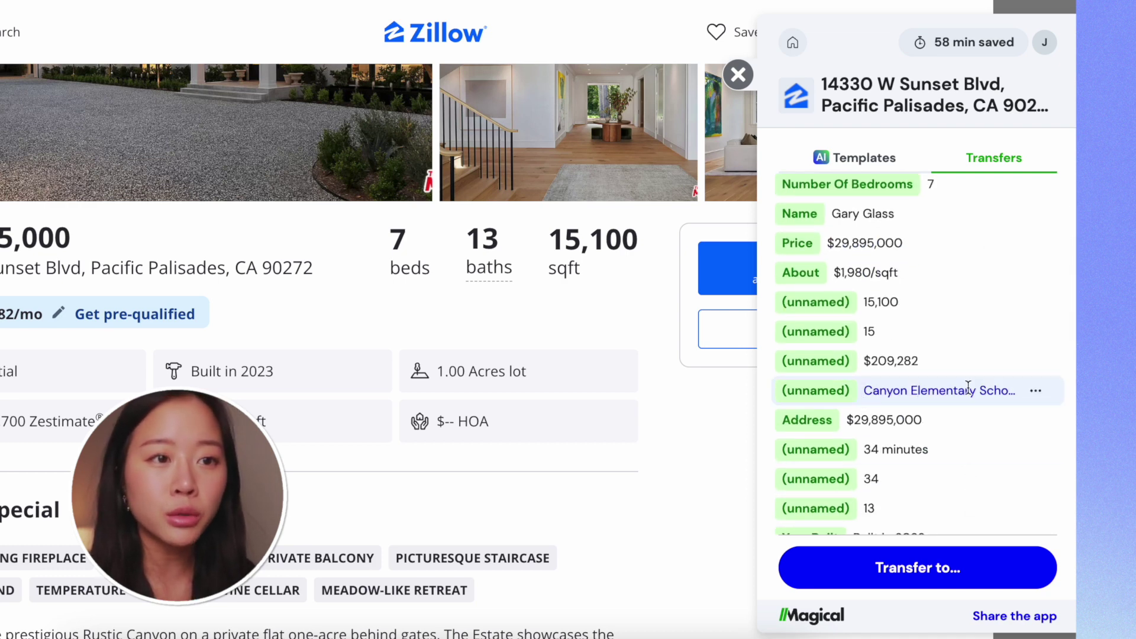
pyautogui.scroll(-2, 987, 391)
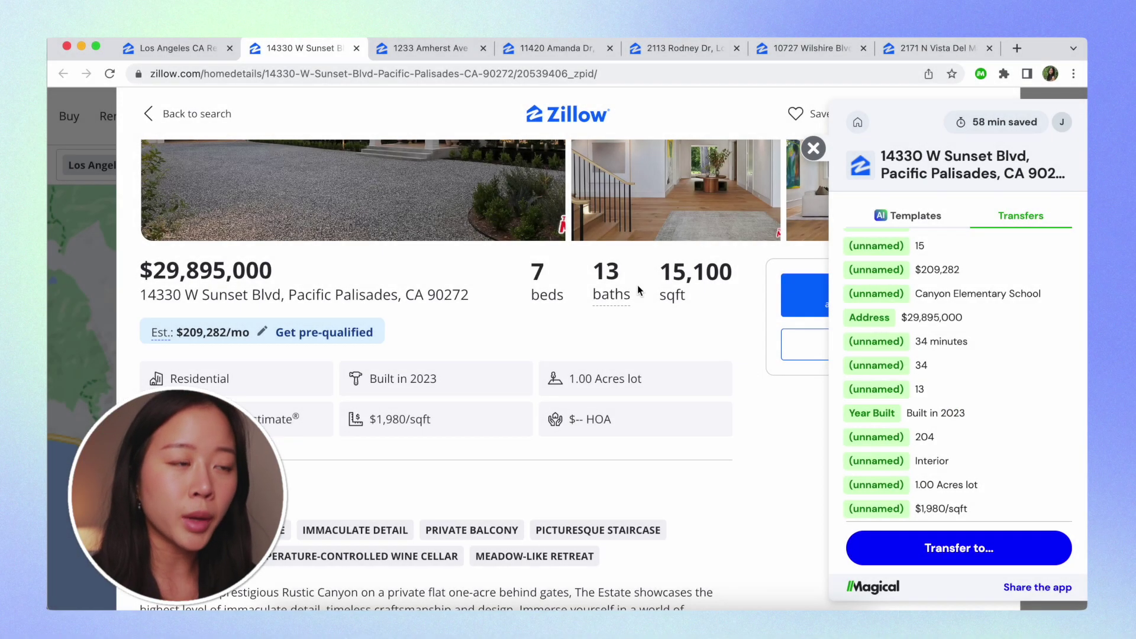
# Rename the unnamed 13 field to the existing Number Of Bathrooms label
pyautogui.moveTo(604, 276)
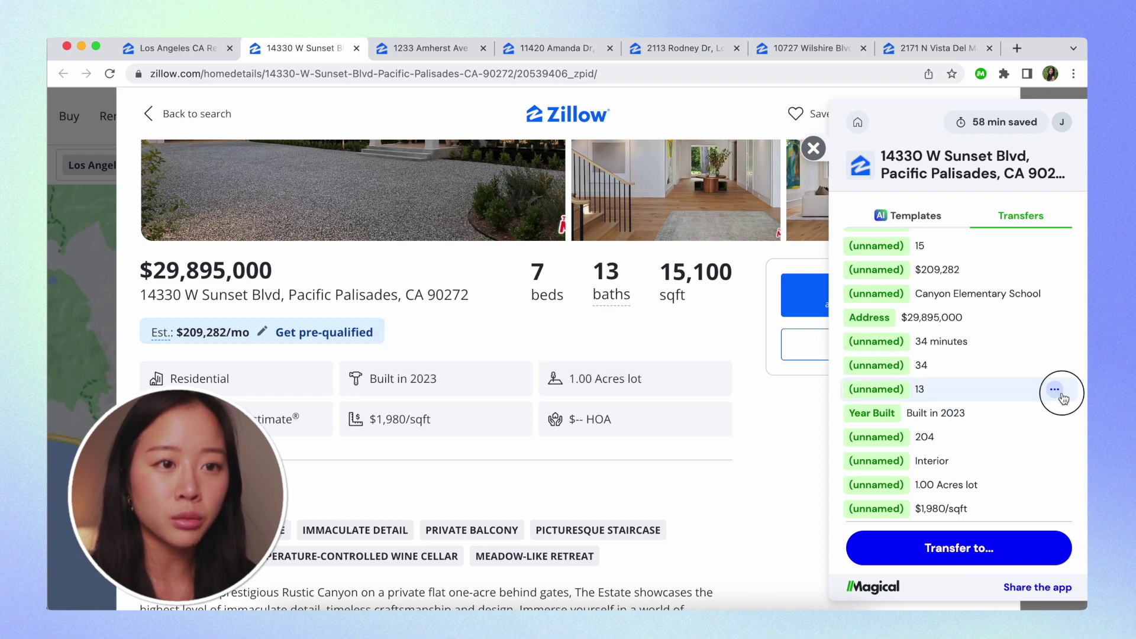
pyautogui.click(1055, 390)
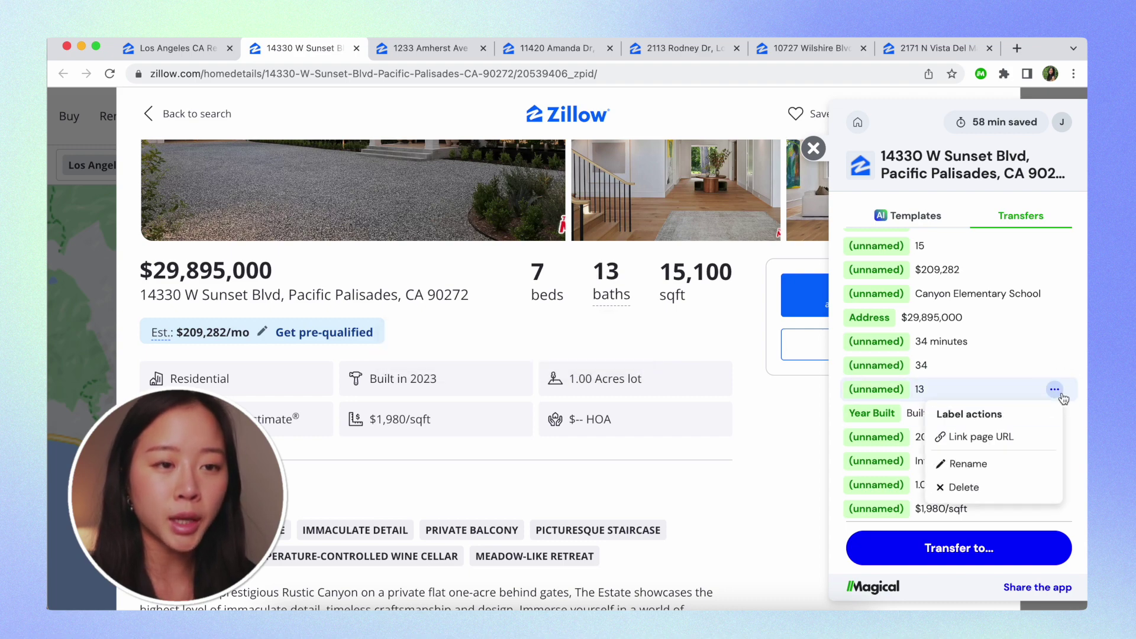
pyautogui.click(974, 464)
pyautogui.write('Number o')
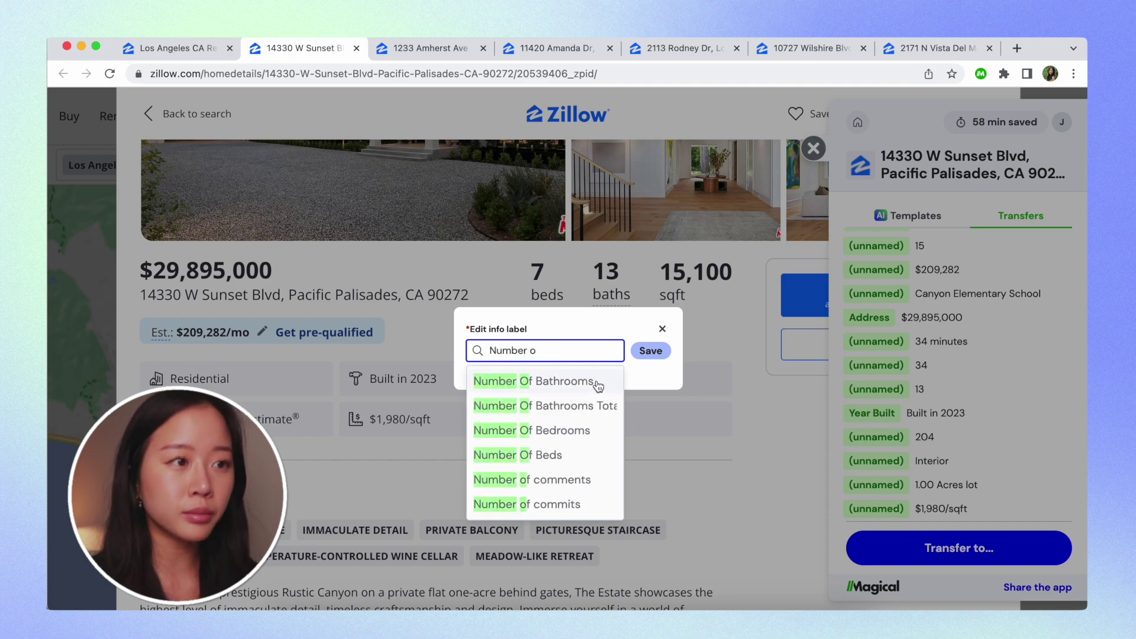
pyautogui.click(600, 386)
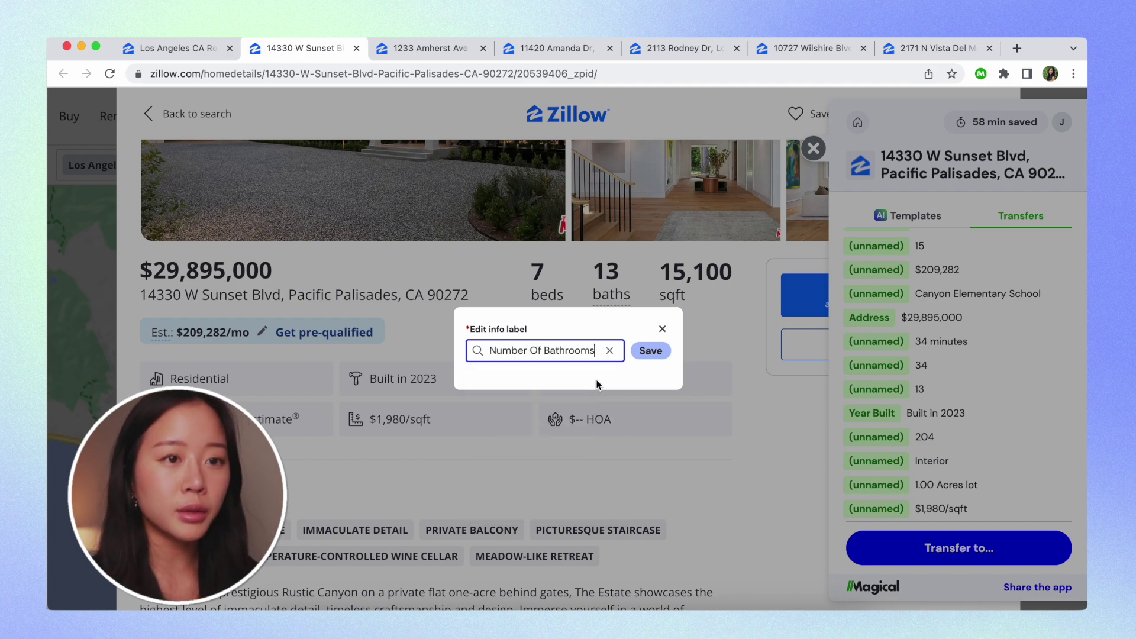
pyautogui.click(665, 354)
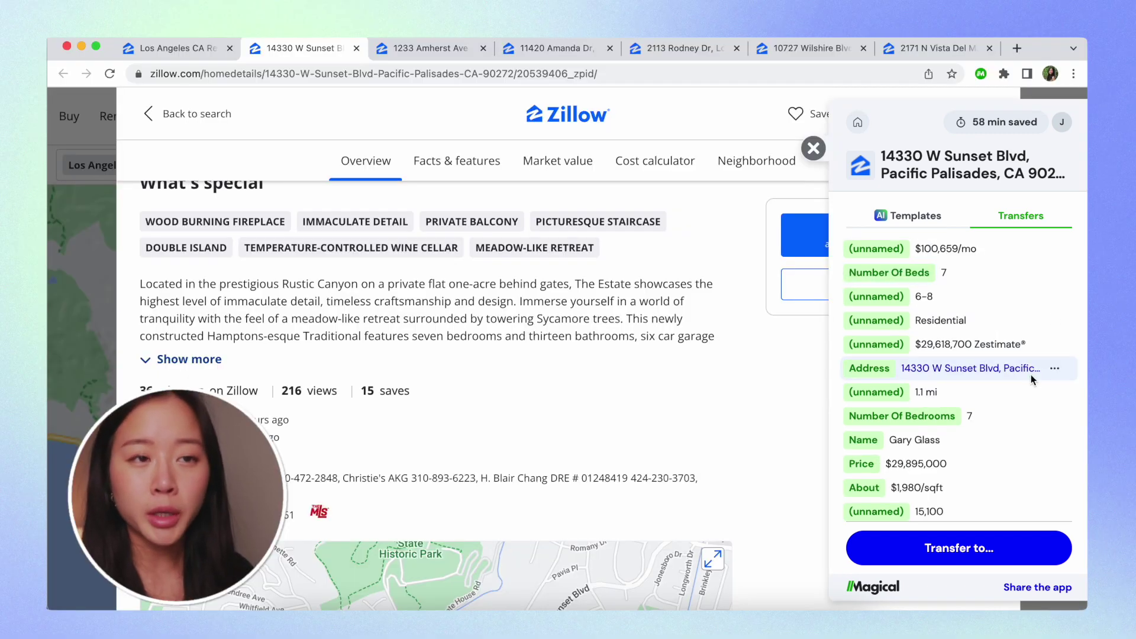
# Return to the Transfers list and start picking more info from the Zillow page
pyautogui.scroll(-10, 1031, 374)
pyautogui.click(1043, 225)
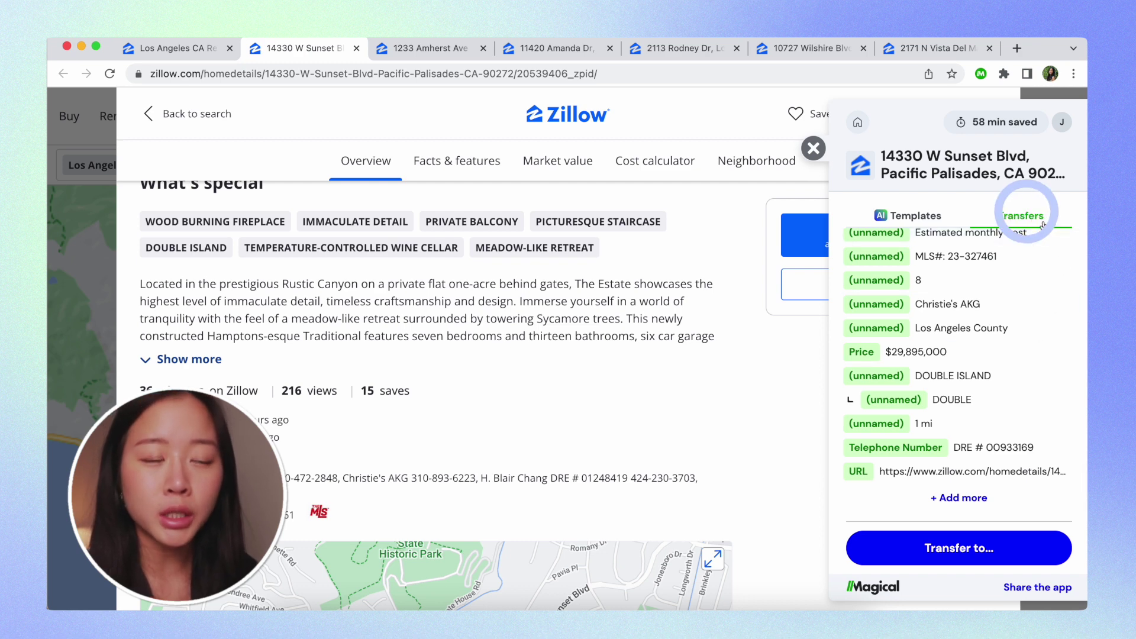
pyautogui.scroll(-10, 1023, 303)
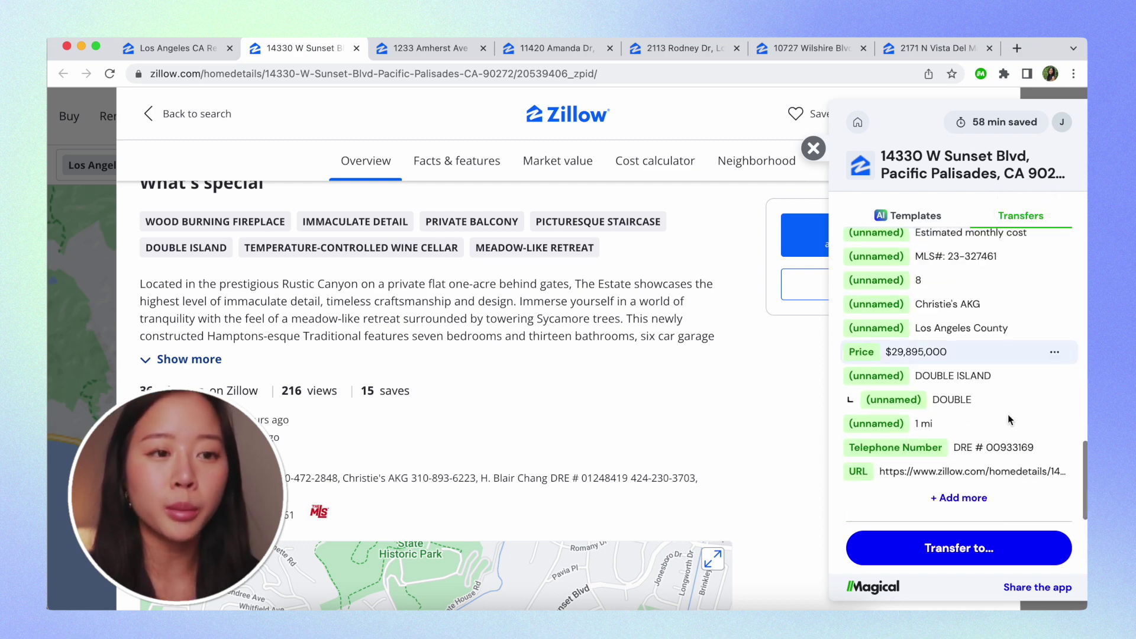
pyautogui.click(964, 499)
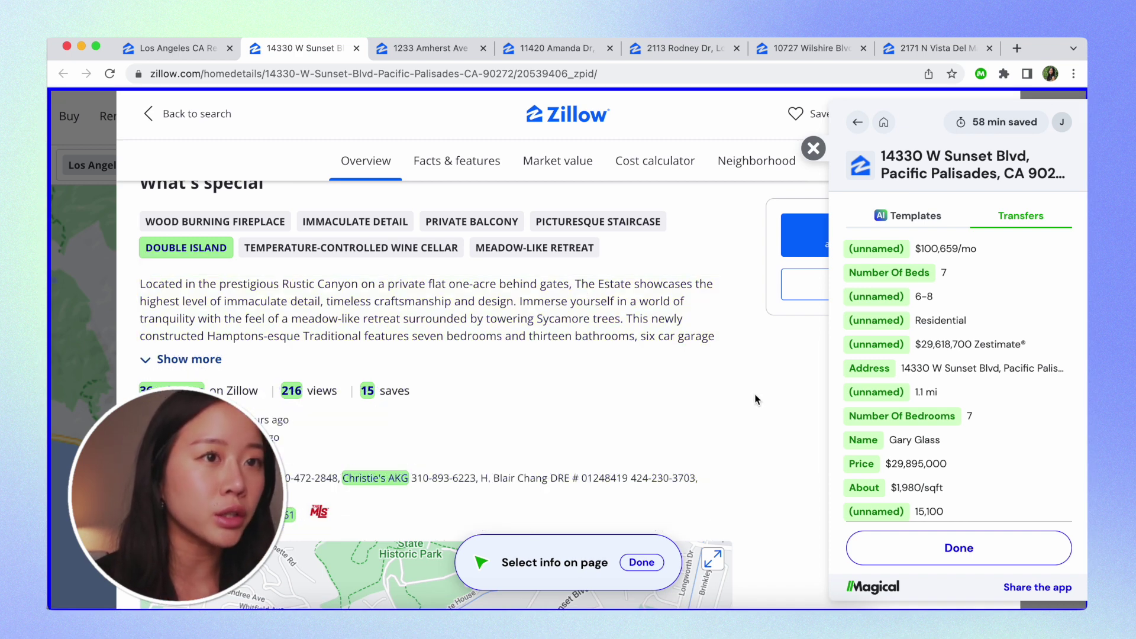
# Bring up the label actions for the unnamed $100,659/mo rent value
pyautogui.scroll(-8, 755, 399)
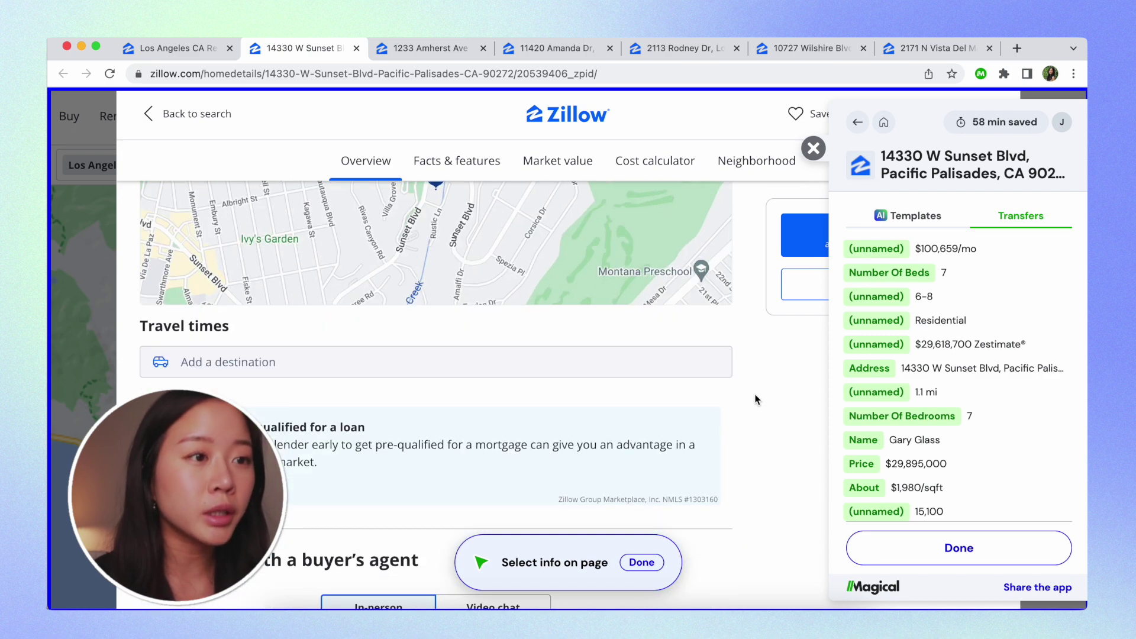
pyautogui.scroll(-10, 755, 400)
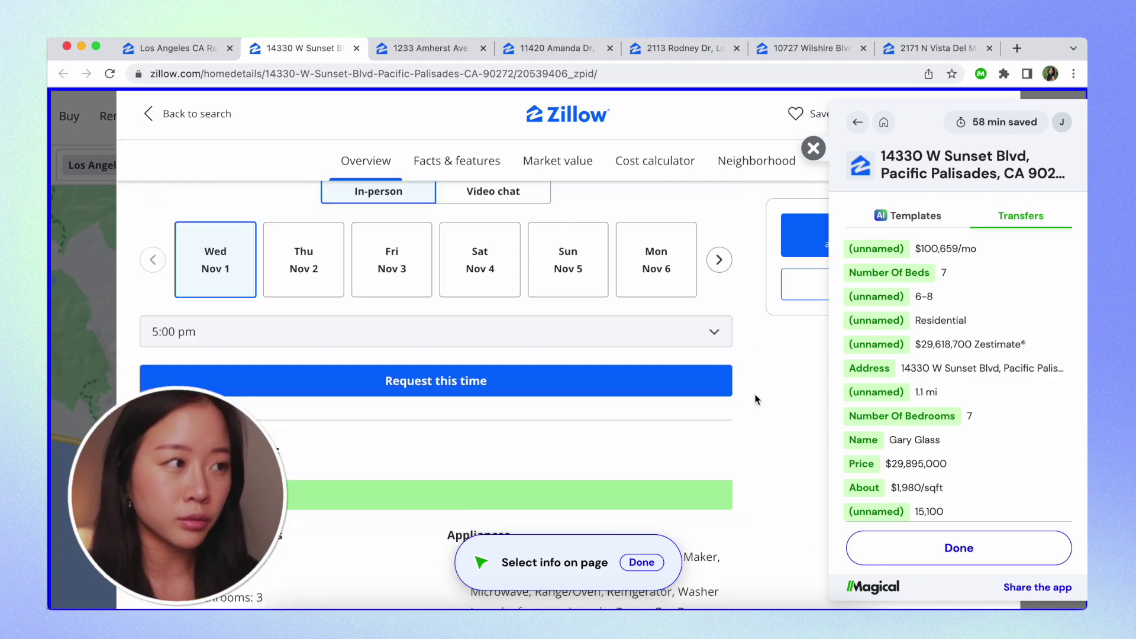
pyautogui.click(1057, 251)
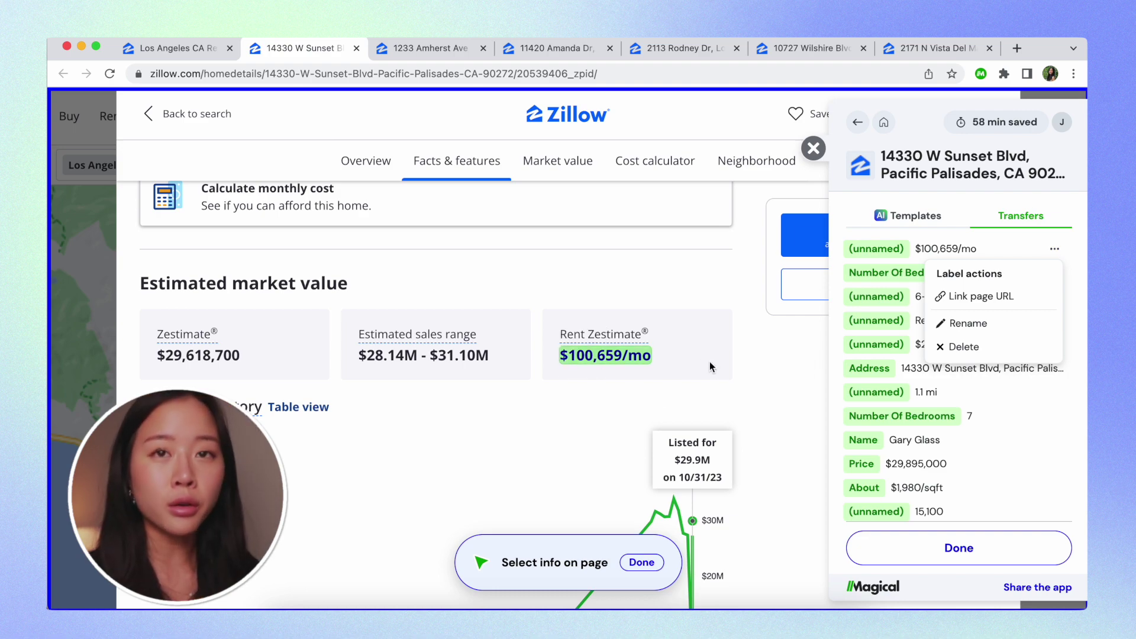
# Create and save a new Rent Estimate label for the $100,659/mo field
pyautogui.click(984, 324)
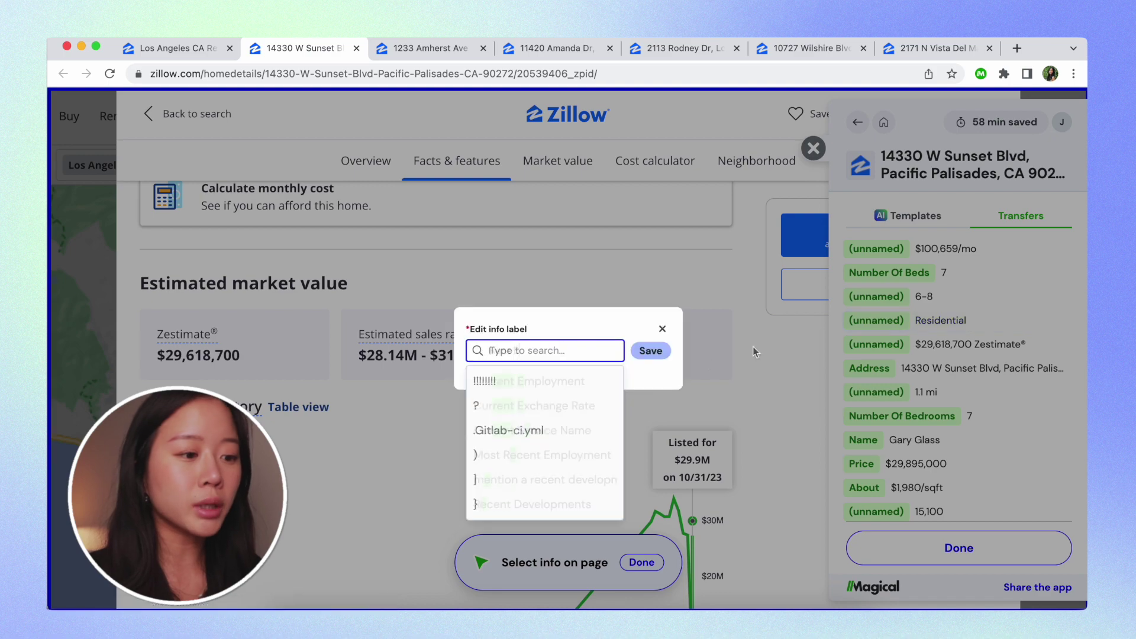
pyautogui.write('Rent Estimate')
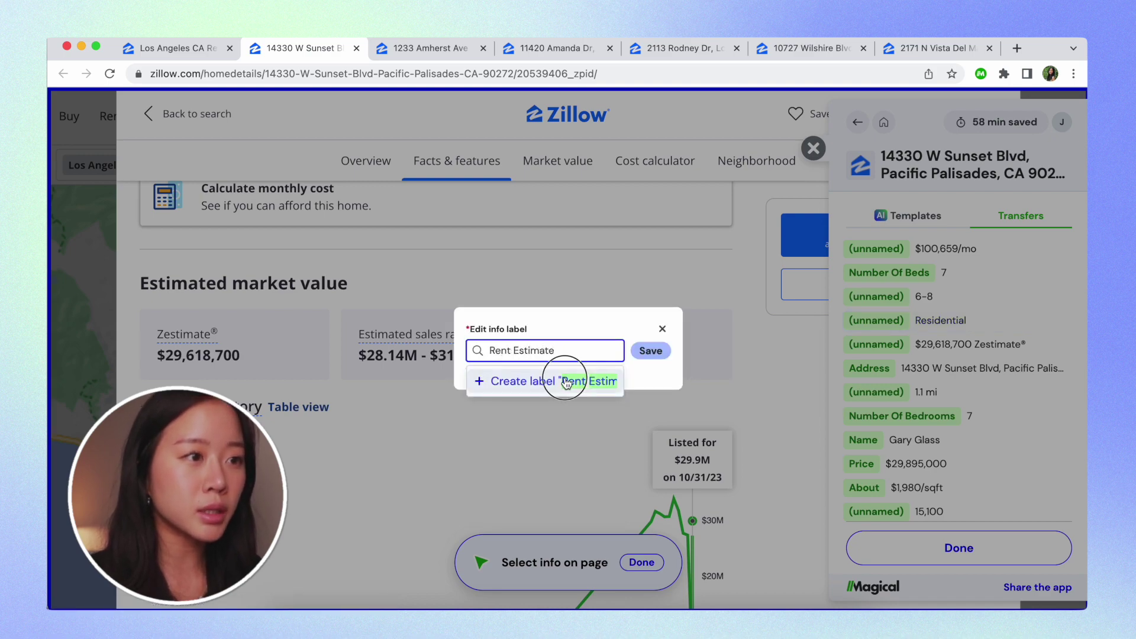
pyautogui.click(566, 382)
pyautogui.click(651, 351)
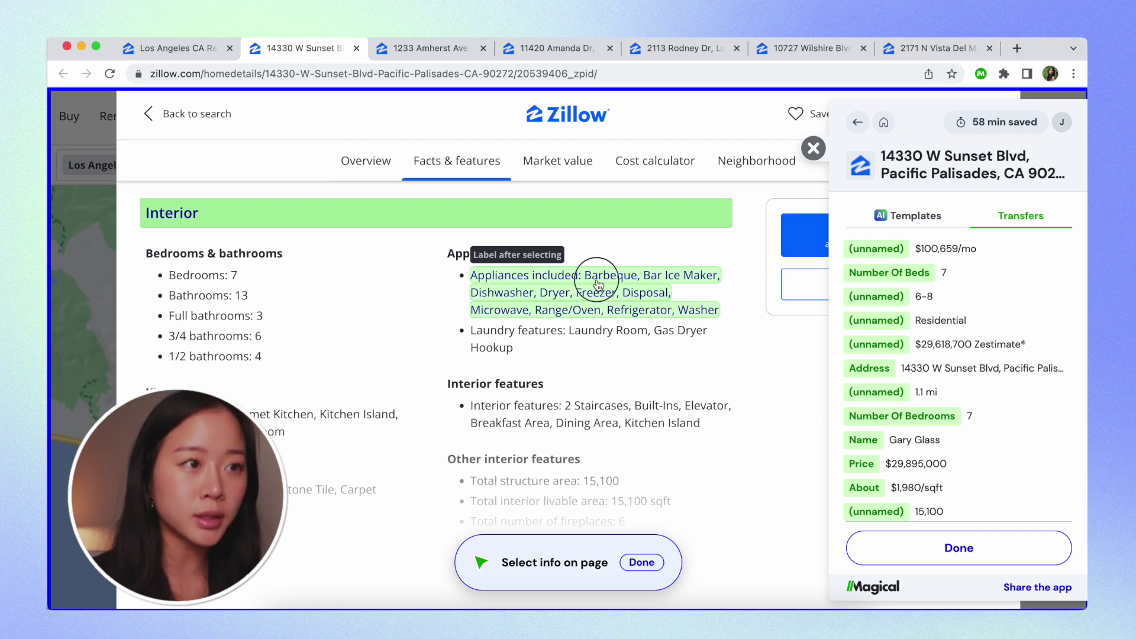
# Capture the listing's appliances as a new Appliances field, then finish picking and reopen Magical
pyautogui.click(598, 284)
pyautogui.write('A')
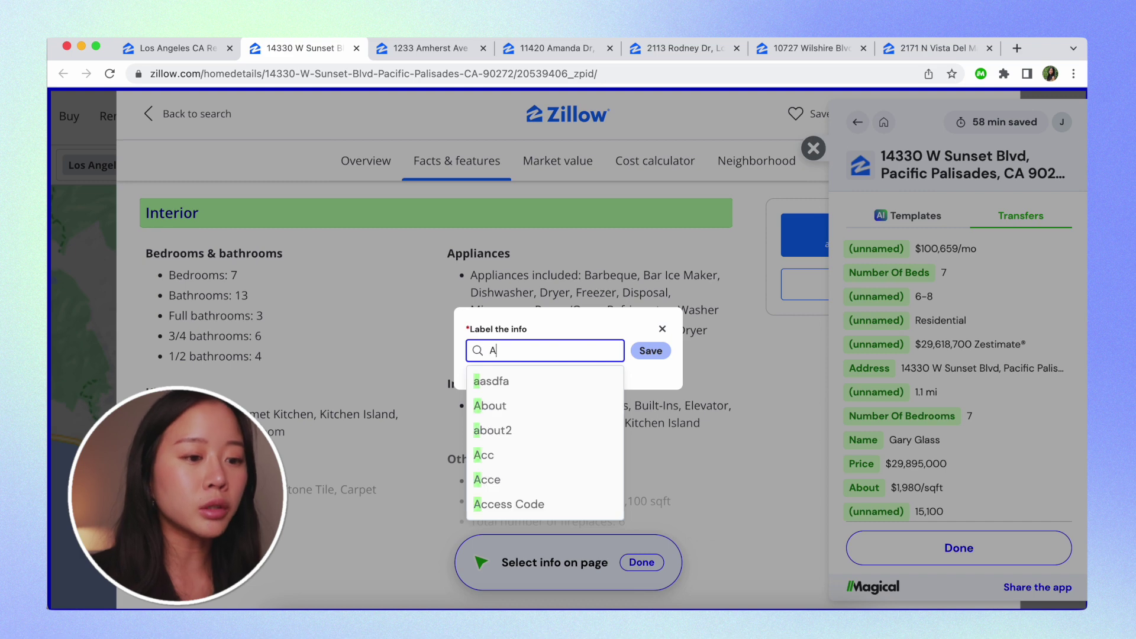
pyautogui.write('ppliances')
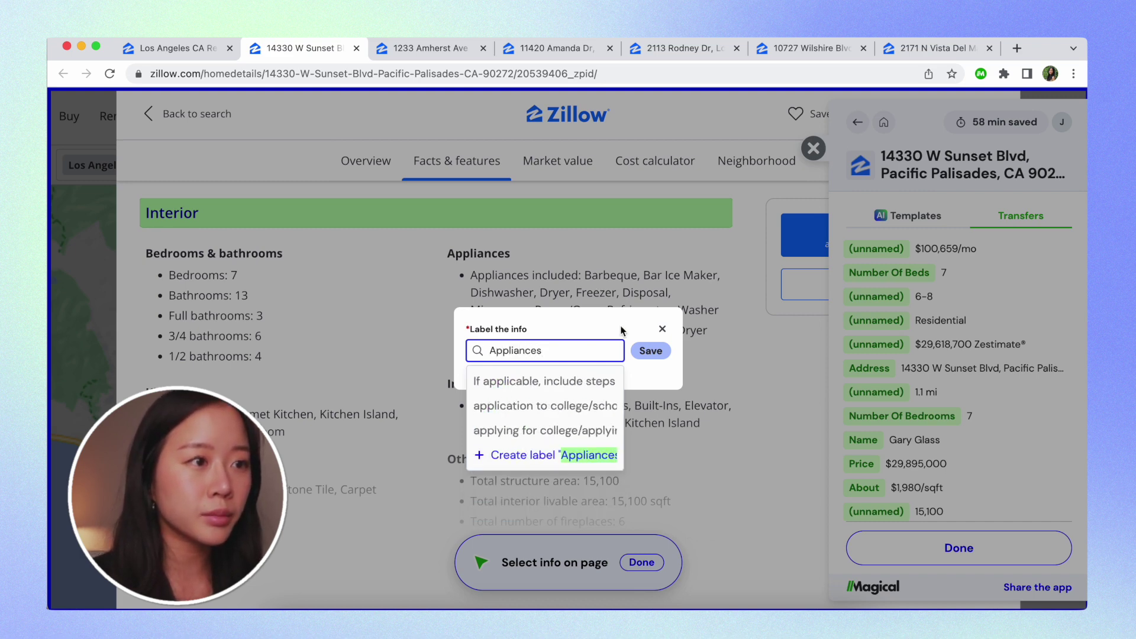
pyautogui.click(531, 460)
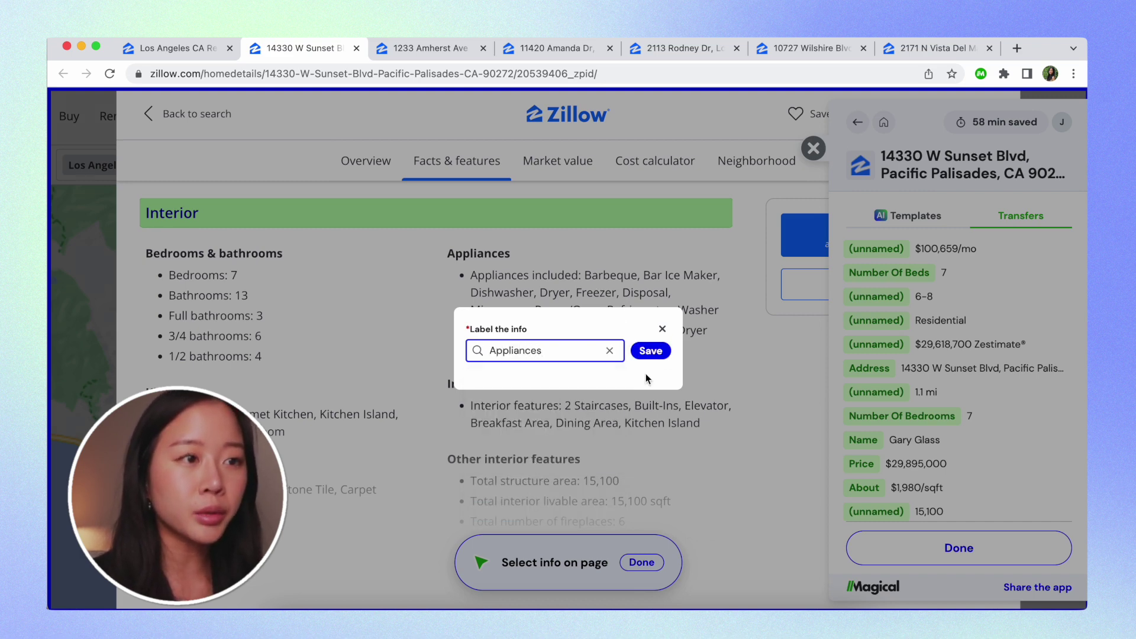
pyautogui.click(651, 352)
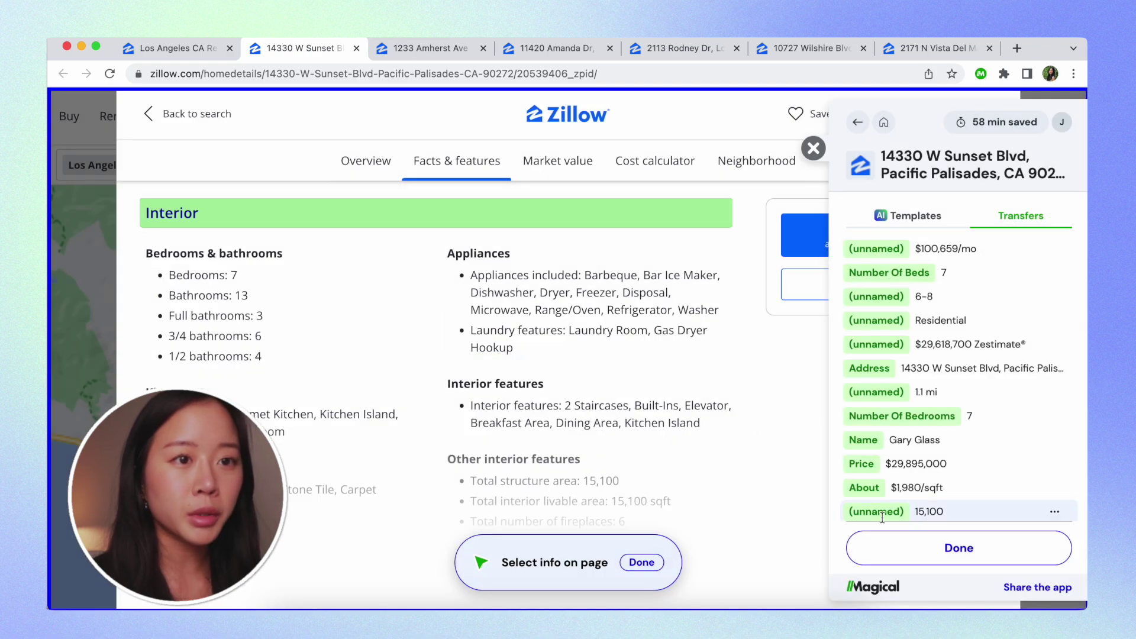
pyautogui.click(905, 548)
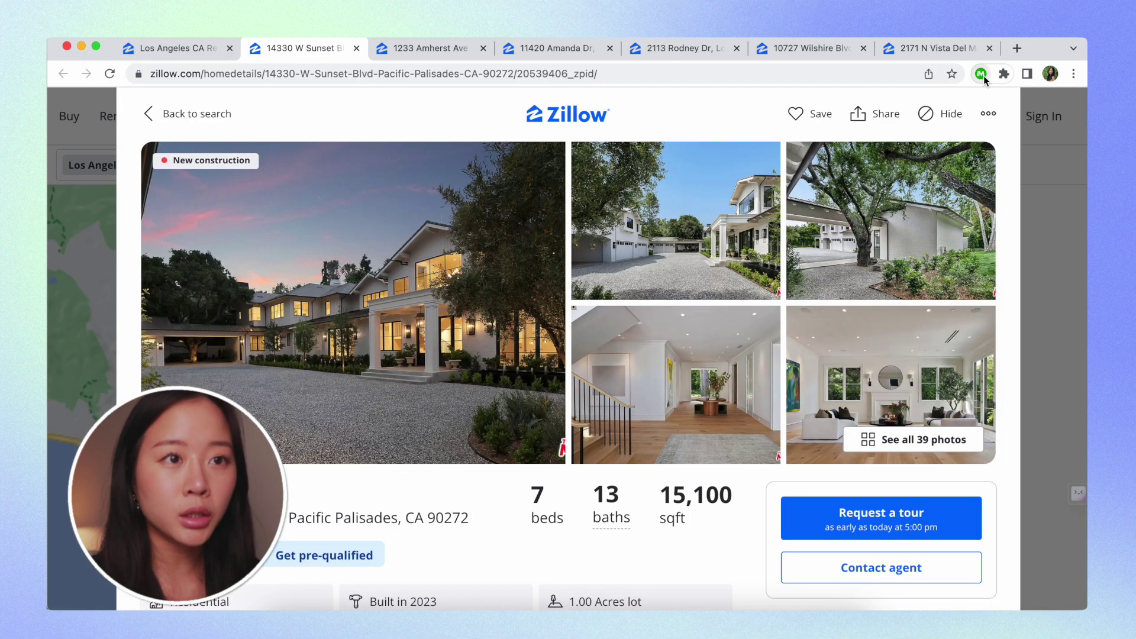
pyautogui.click(981, 73)
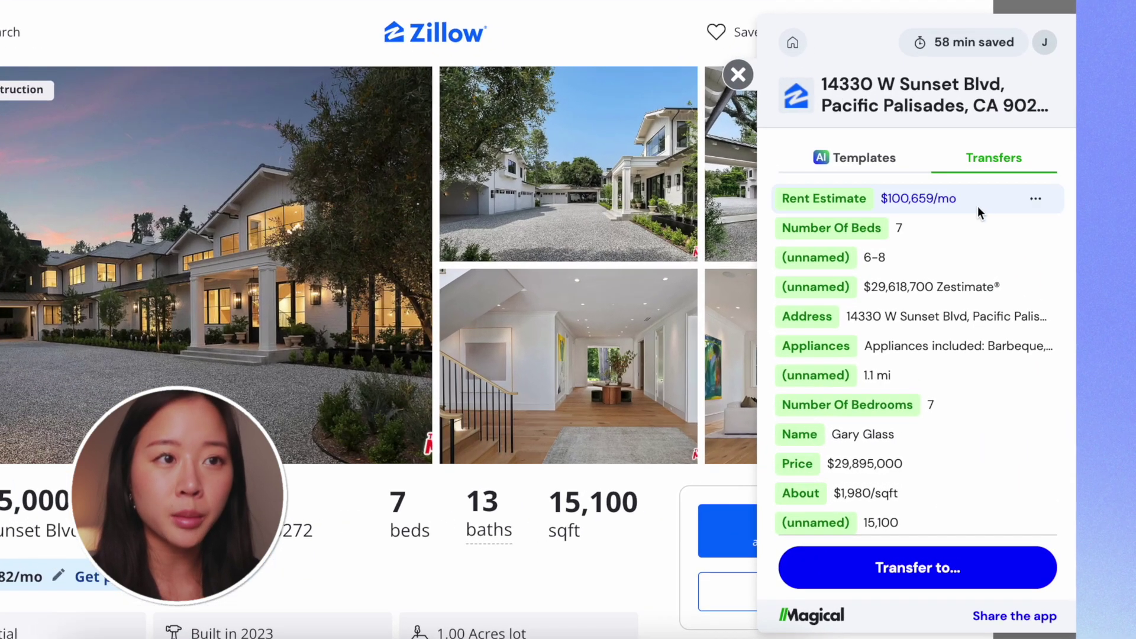
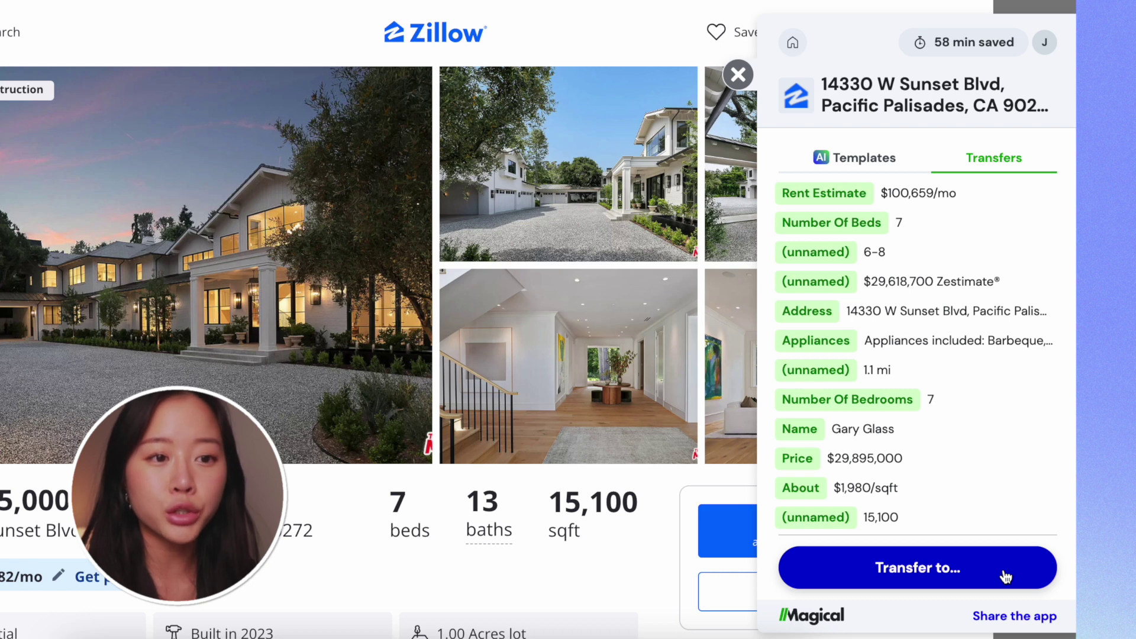
# Transfer just this listing's data (13 baths, 7 beds, $29,895,000) to a new spreadsheet
pyautogui.click(1006, 577)
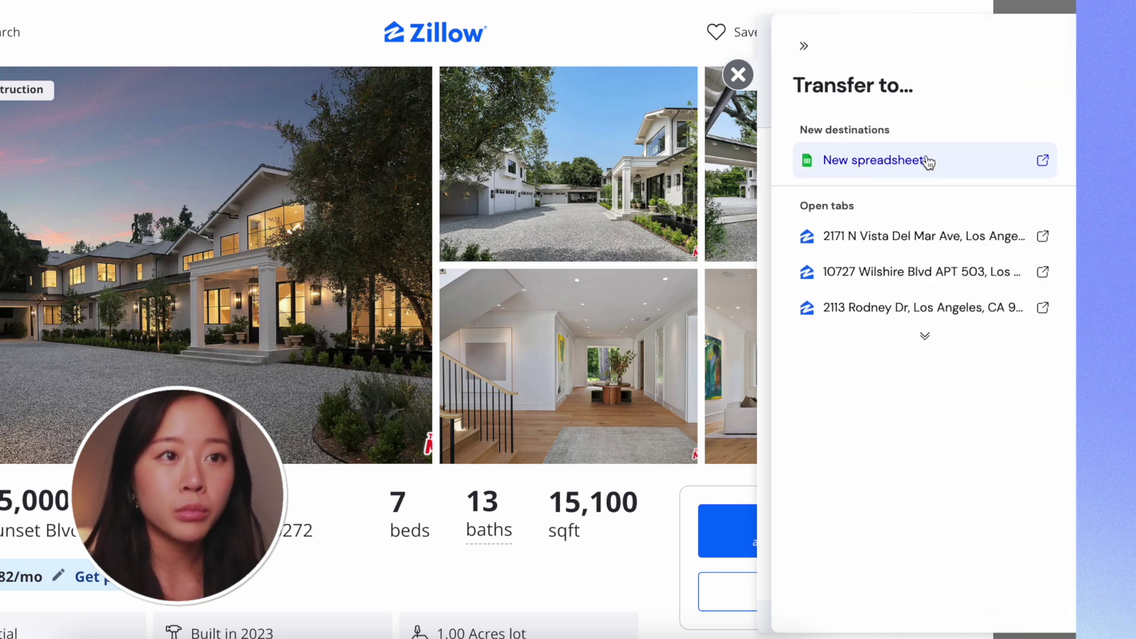
pyautogui.click(950, 165)
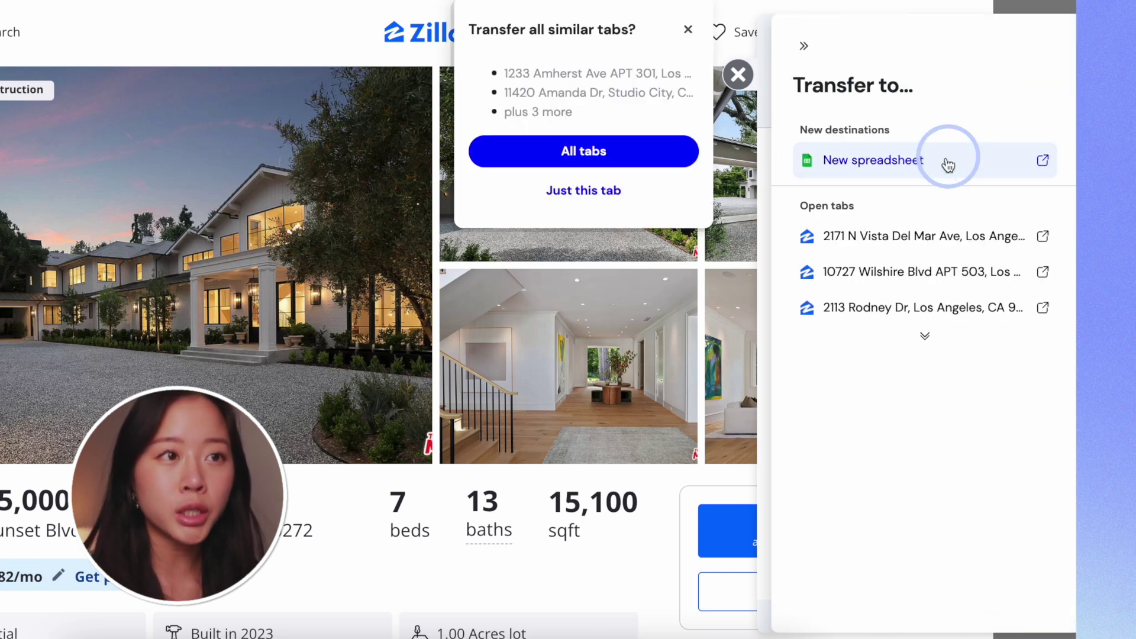
pyautogui.click(642, 193)
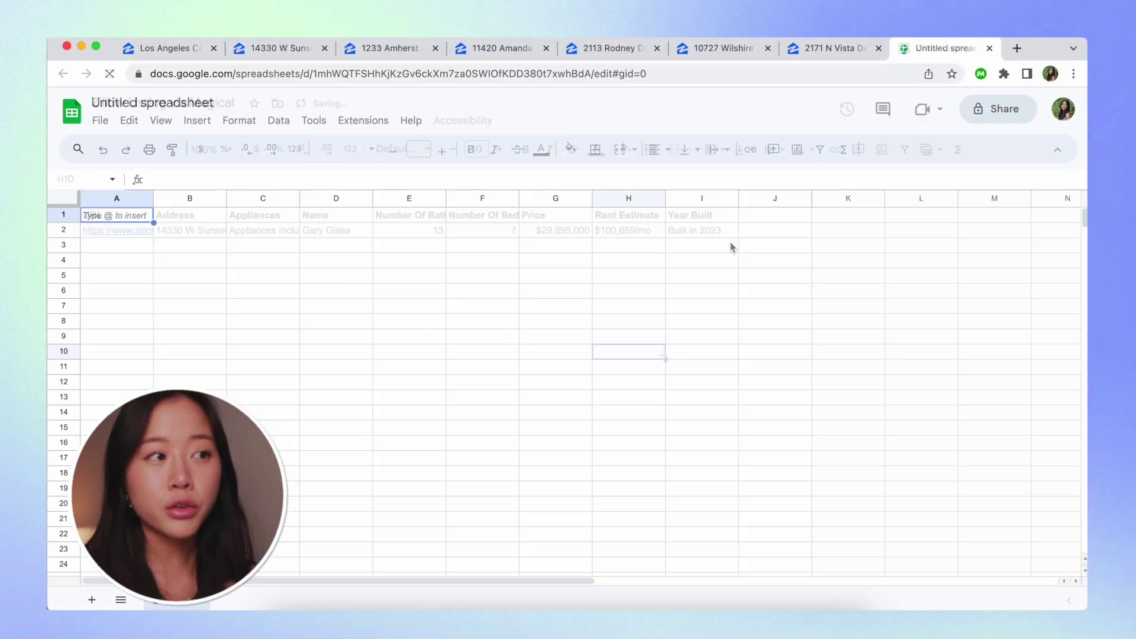
pyautogui.click(660, 352)
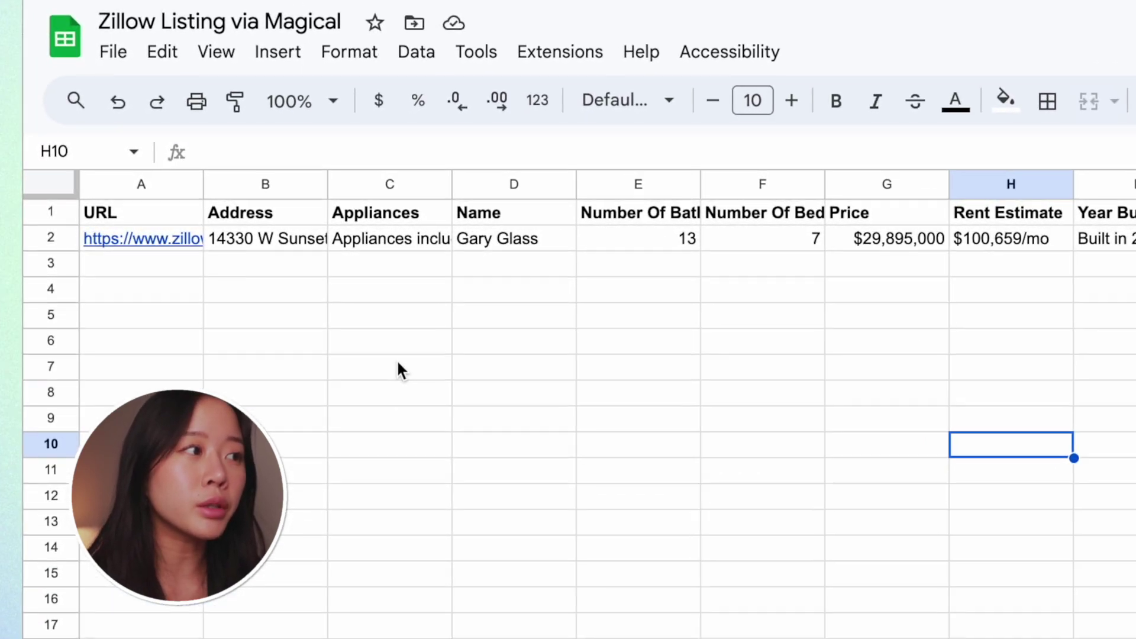
pyautogui.click(170, 243)
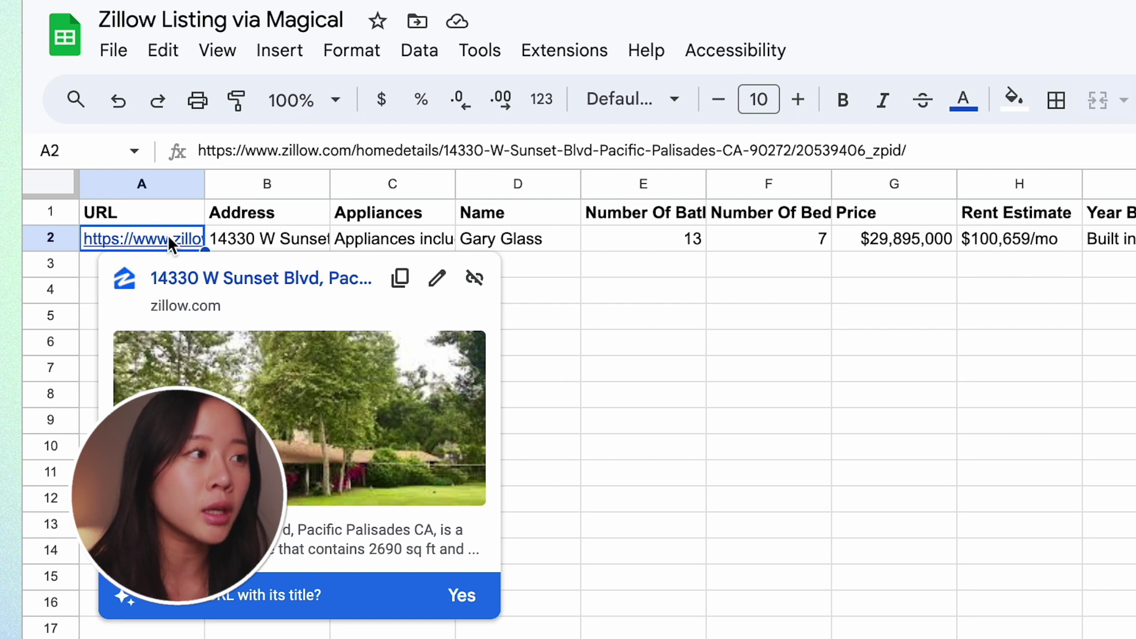
pyautogui.click(284, 240)
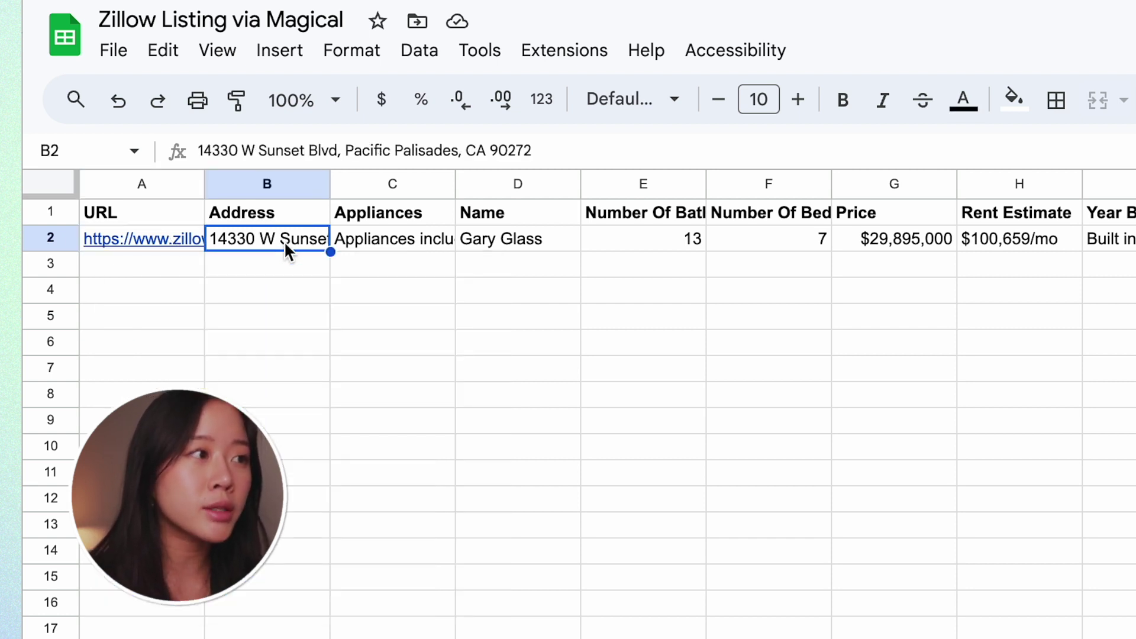
pyautogui.click(404, 241)
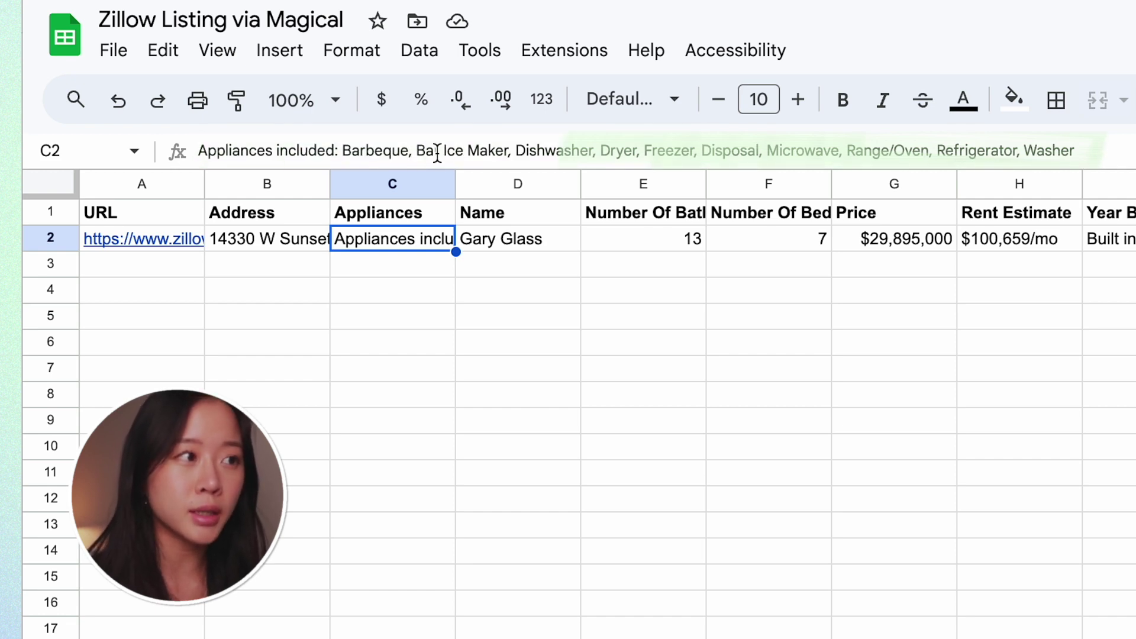
pyautogui.click(545, 239)
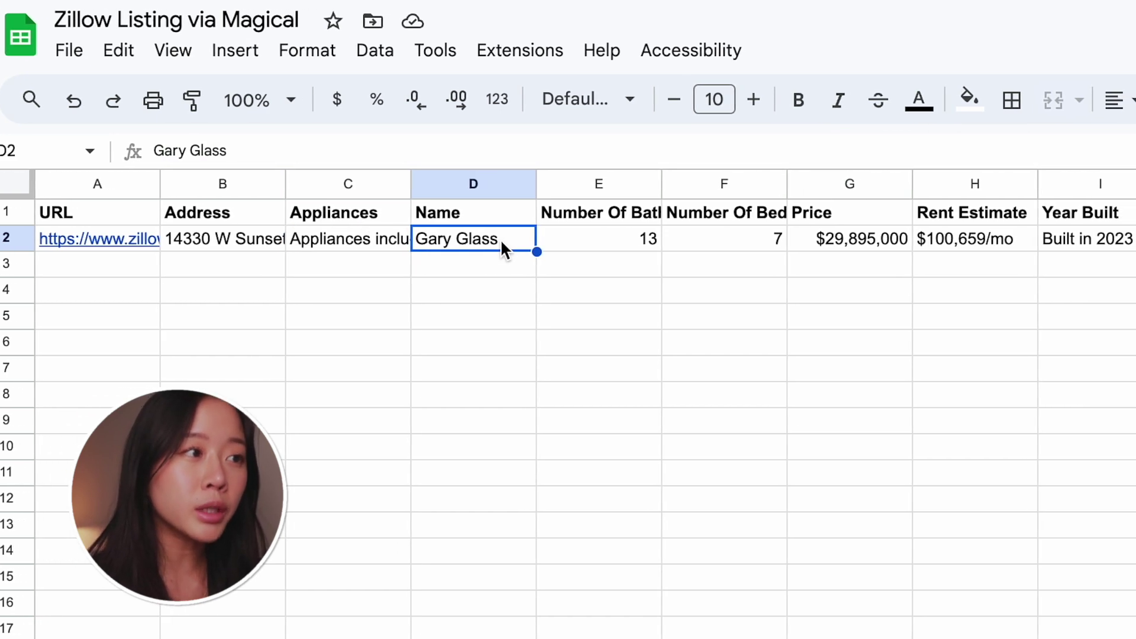
pyautogui.click(660, 239)
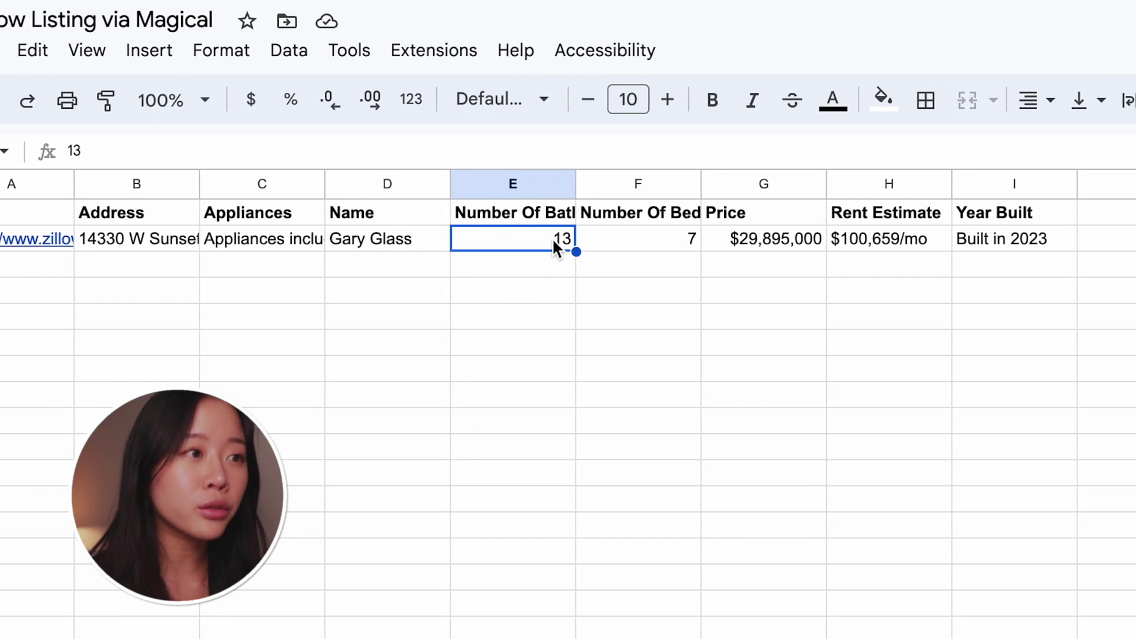
pyautogui.click(698, 244)
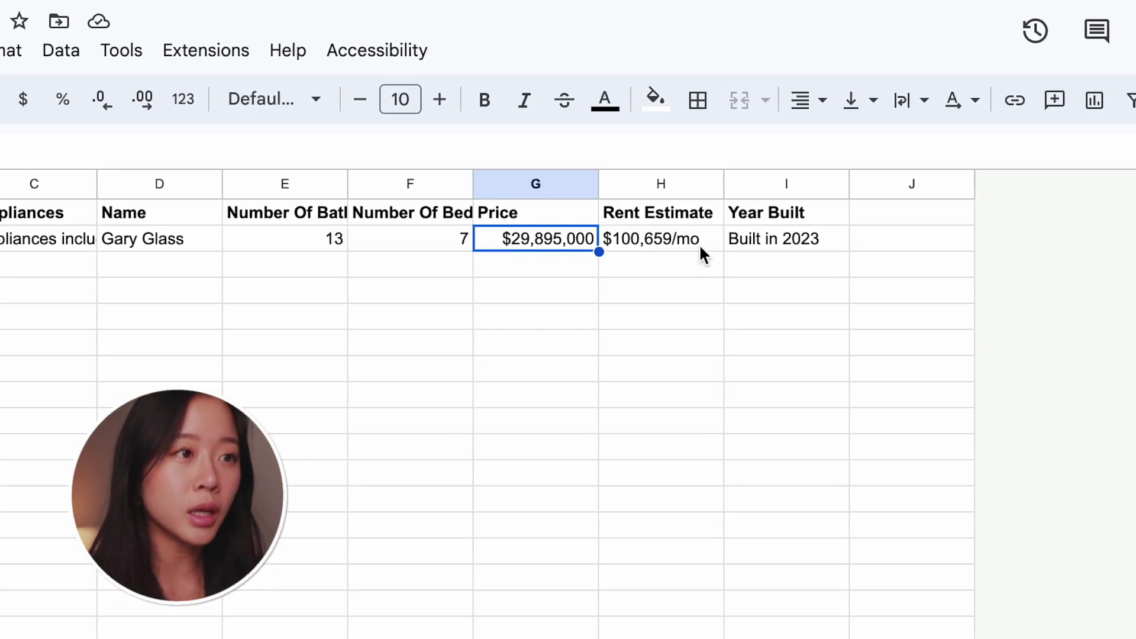
pyautogui.click(700, 247)
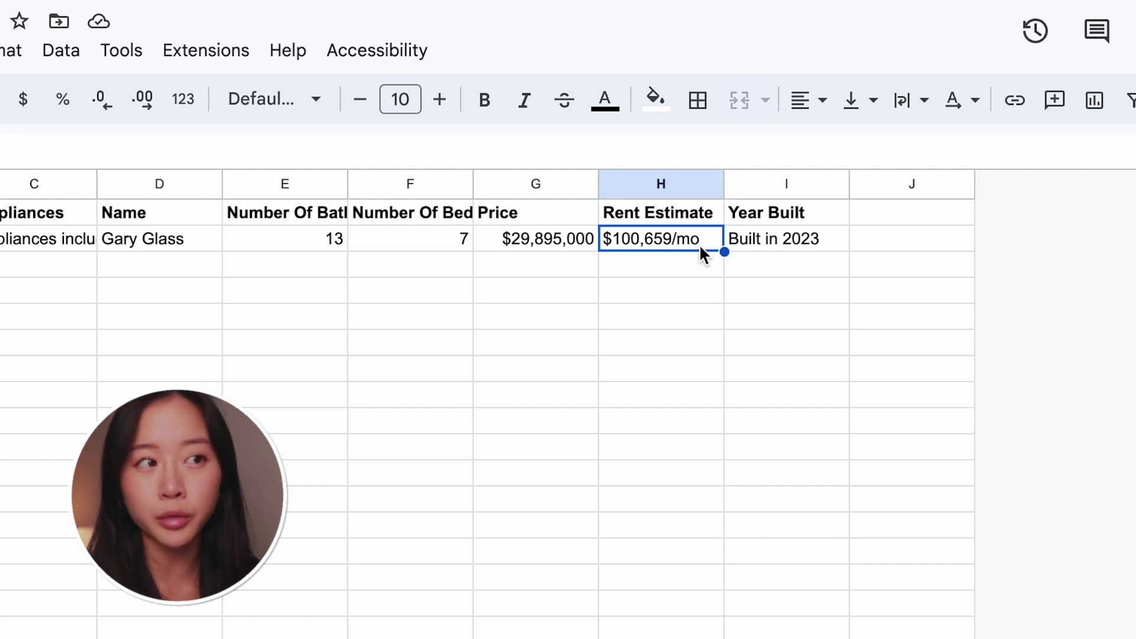
pyautogui.click(826, 246)
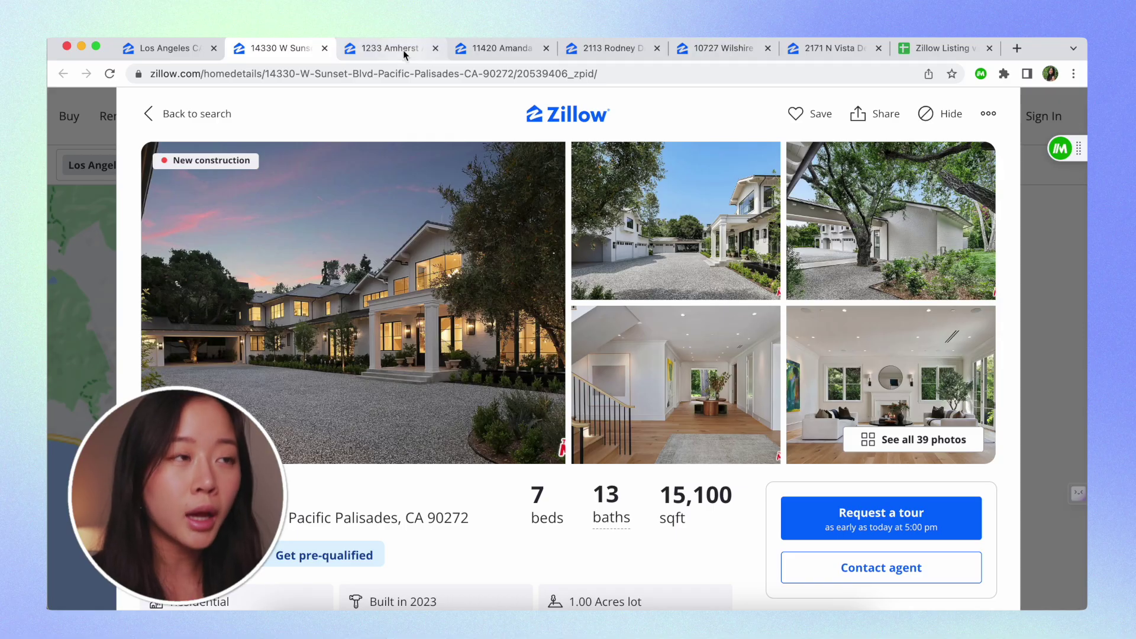
pyautogui.click(403, 52)
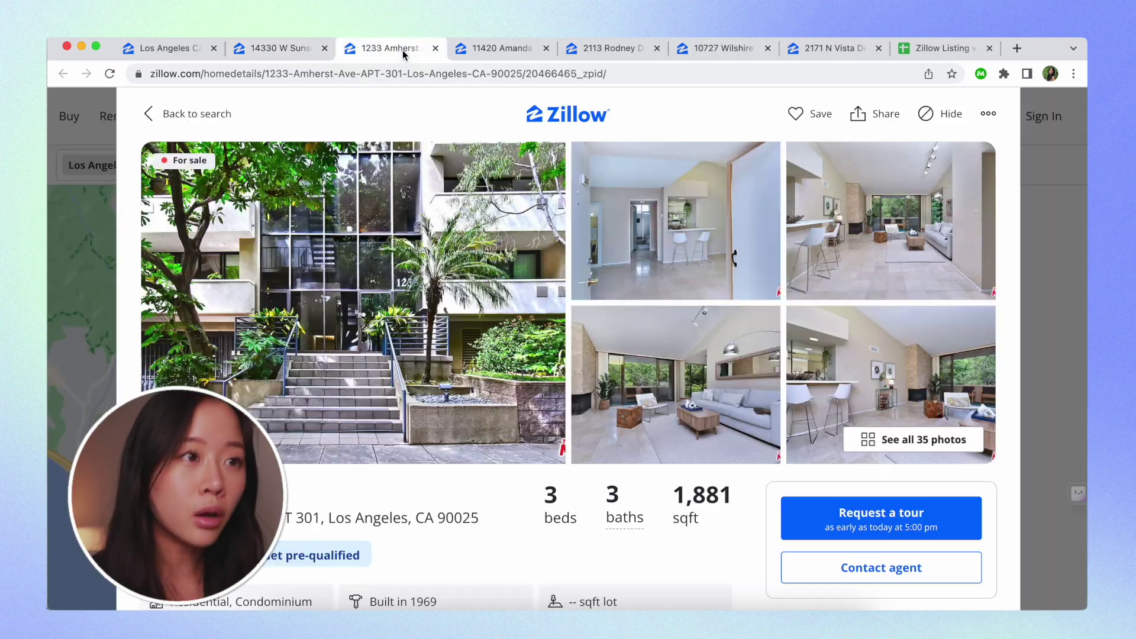
pyautogui.click(498, 52)
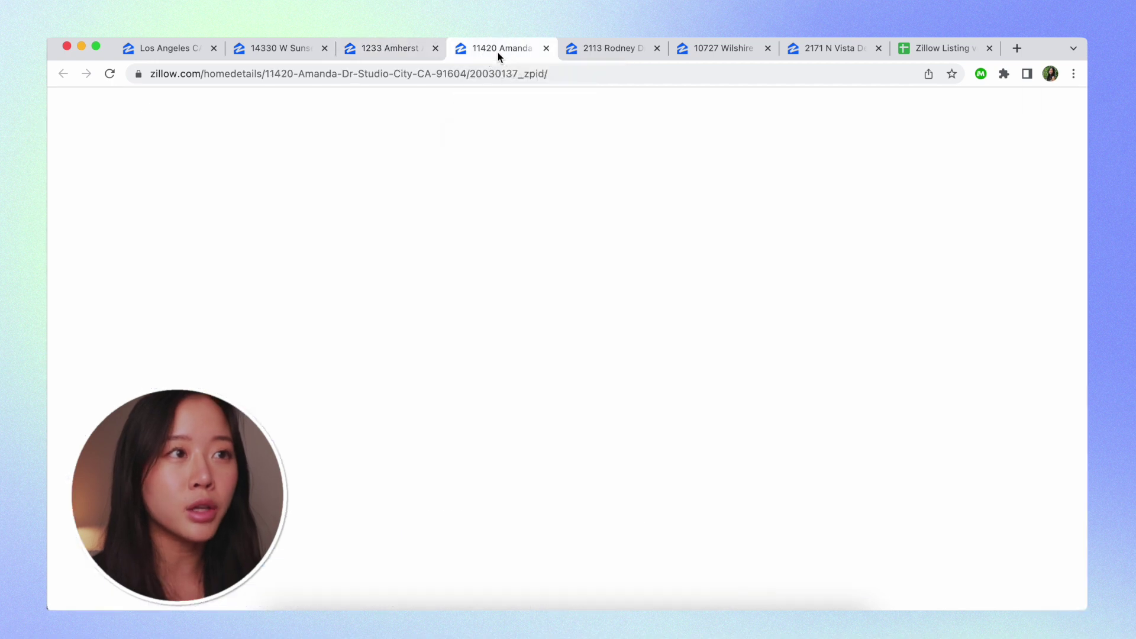
pyautogui.click(627, 53)
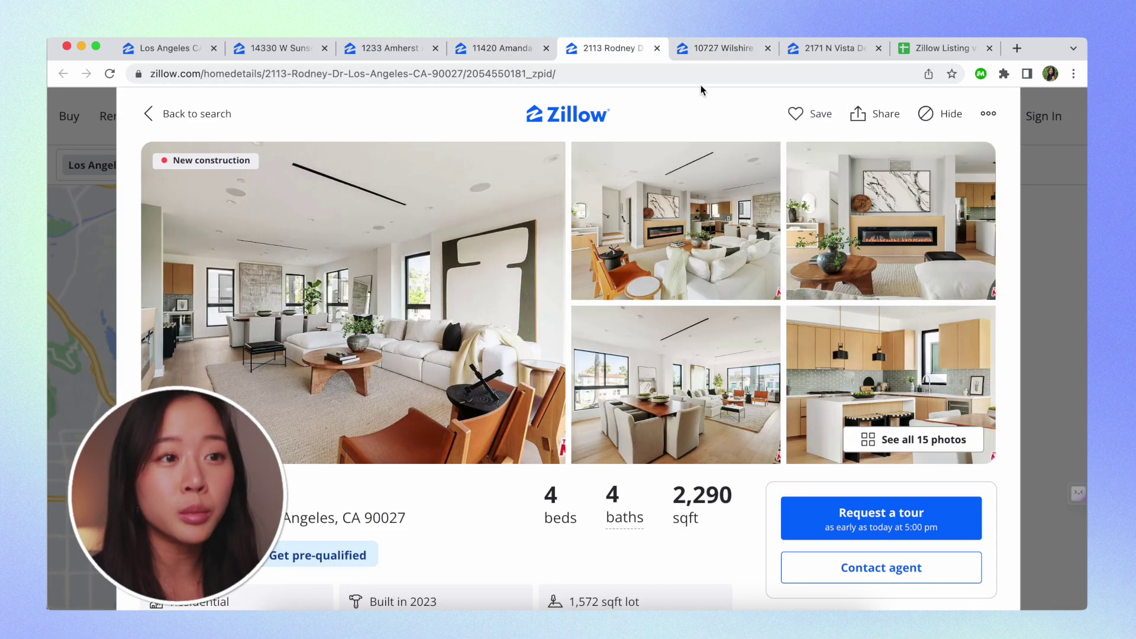
pyautogui.click(710, 52)
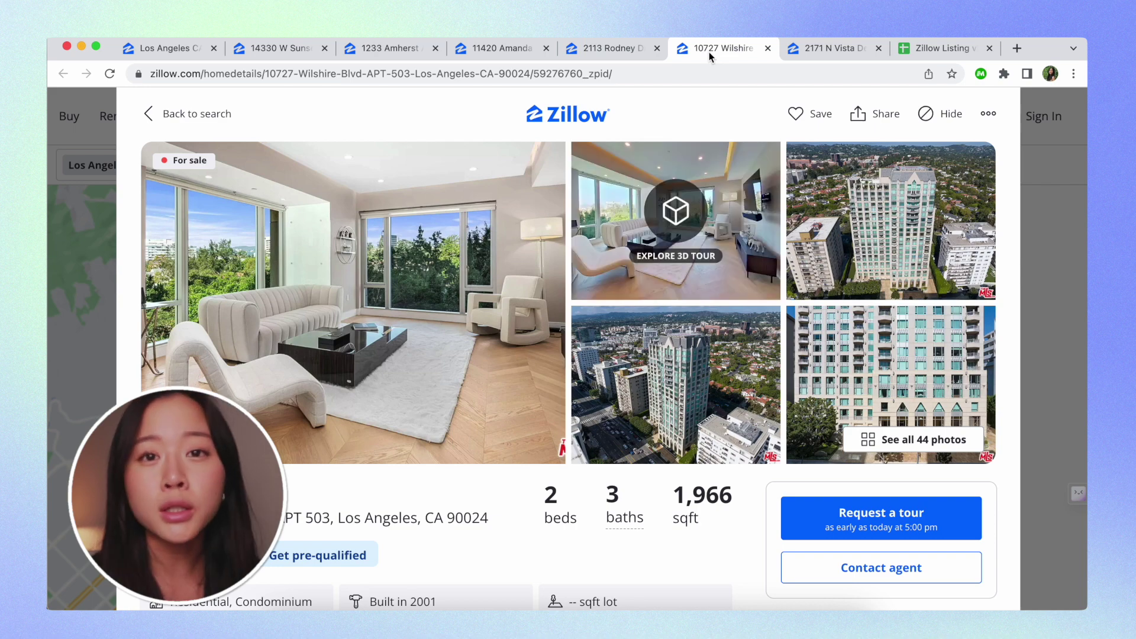
pyautogui.click(830, 57)
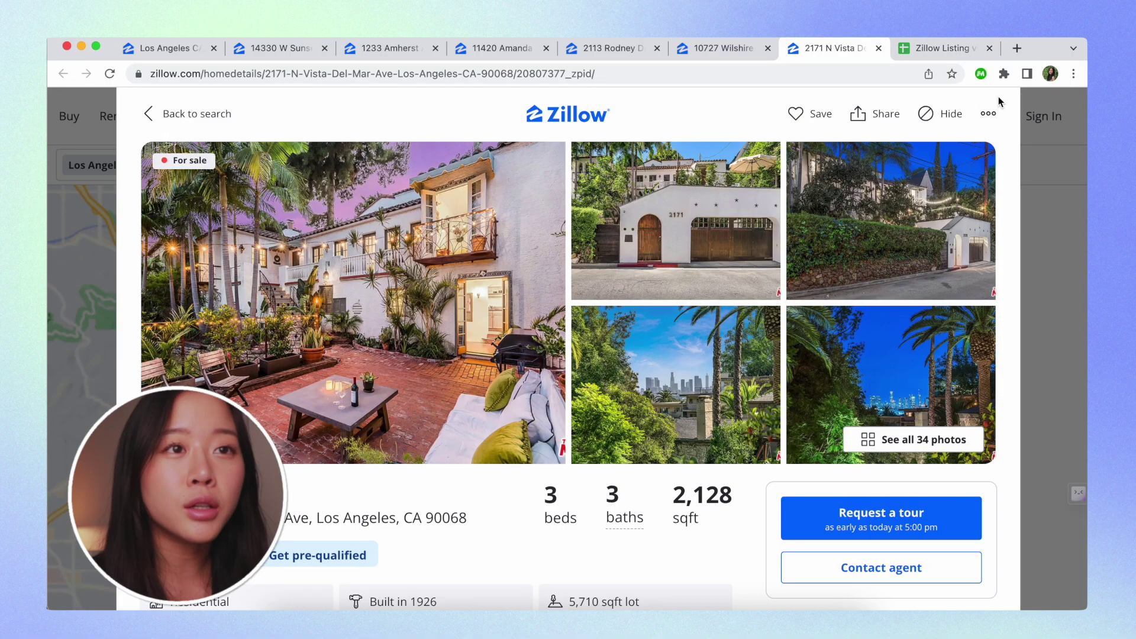
pyautogui.click(986, 79)
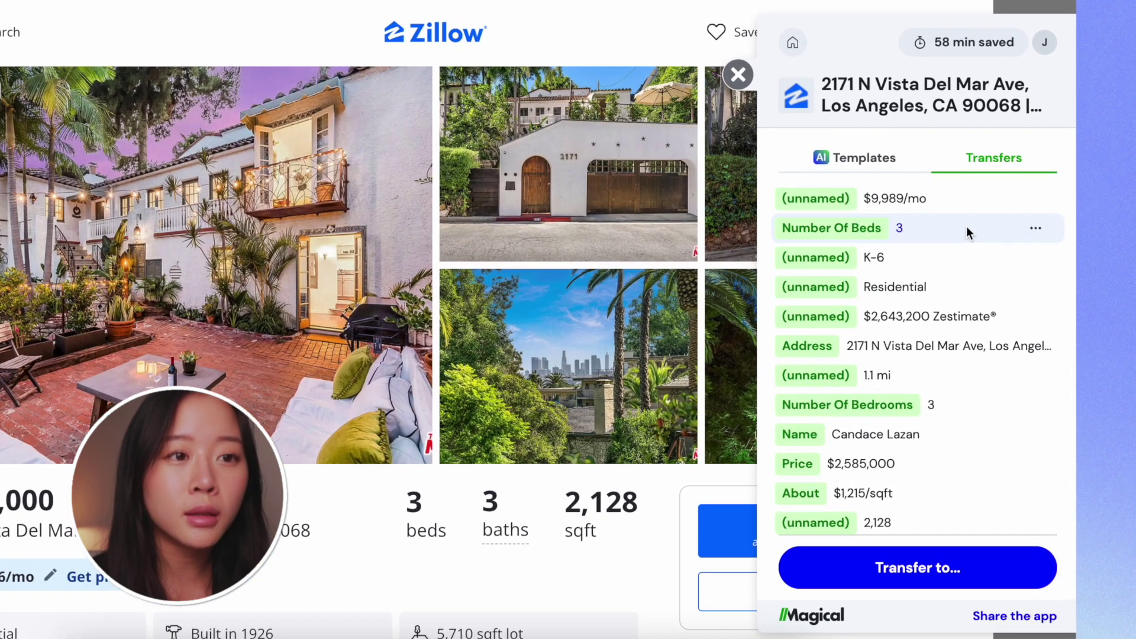
# Review the Vista Del Mar listing's Transfers field list, then list Magical's transfer destinations
pyautogui.scroll(-1, 961, 345)
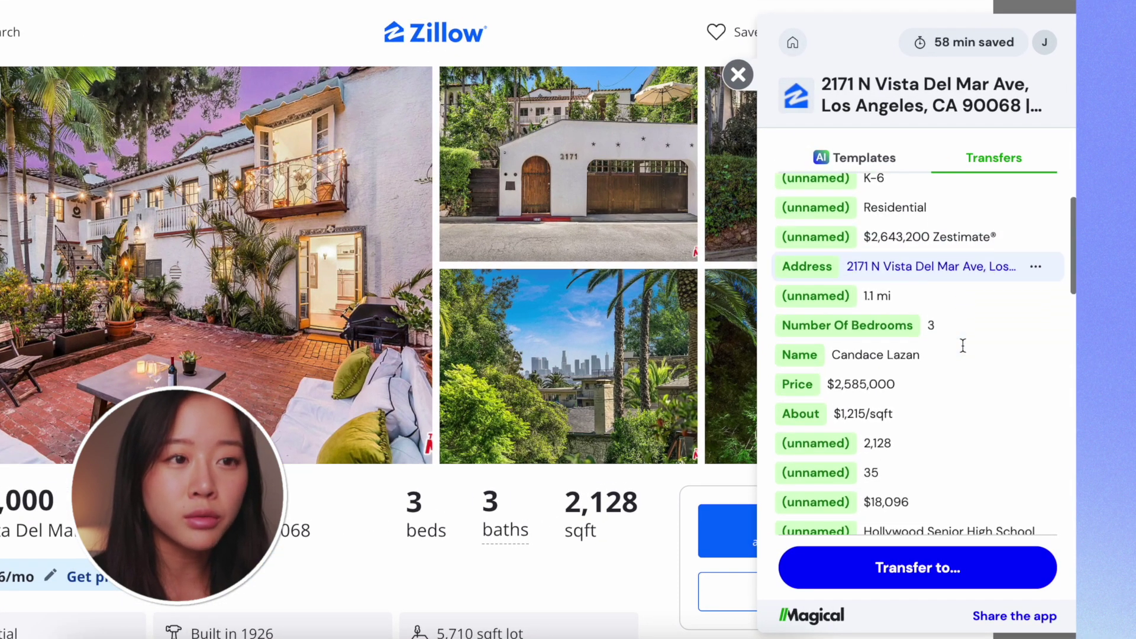
pyautogui.scroll(-2, 924, 378)
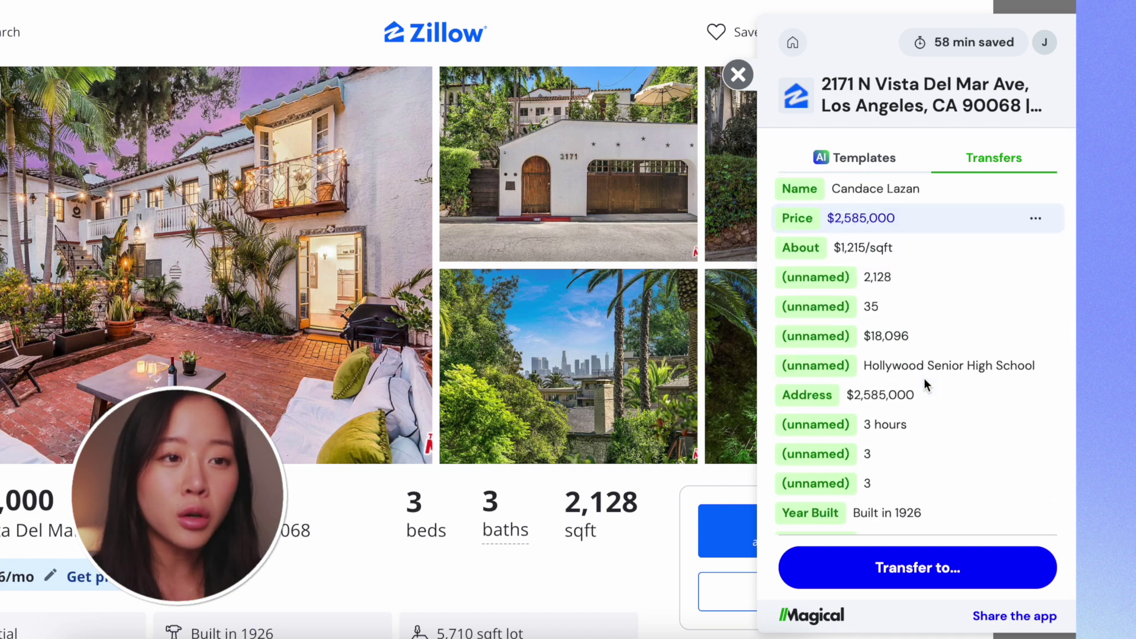
pyautogui.scroll(-3, 947, 362)
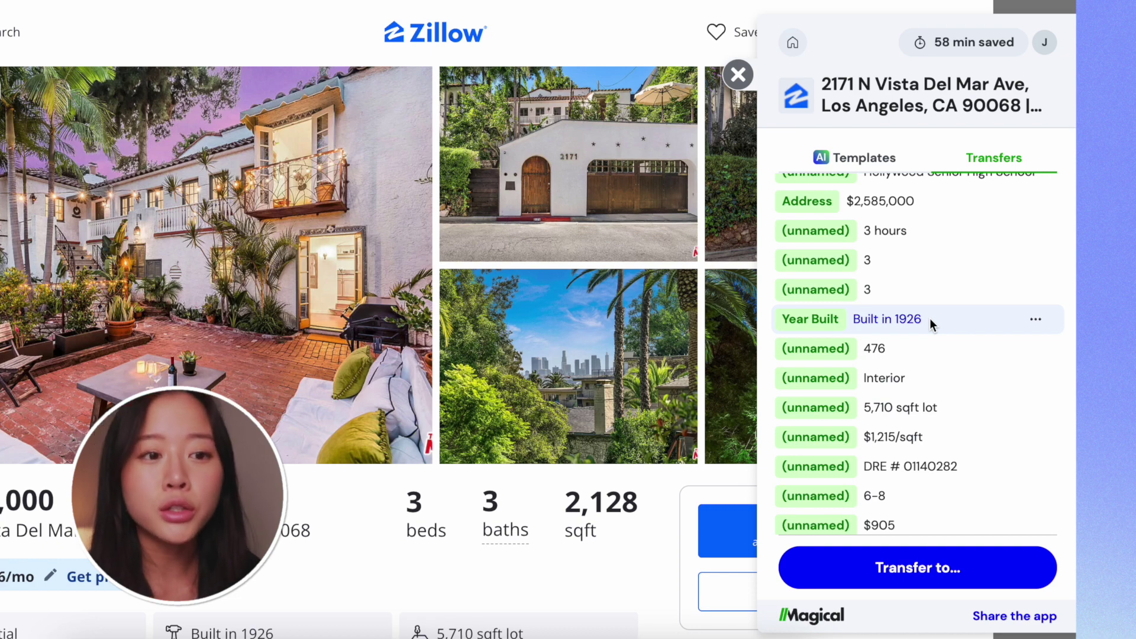
pyautogui.scroll(-3, 929, 320)
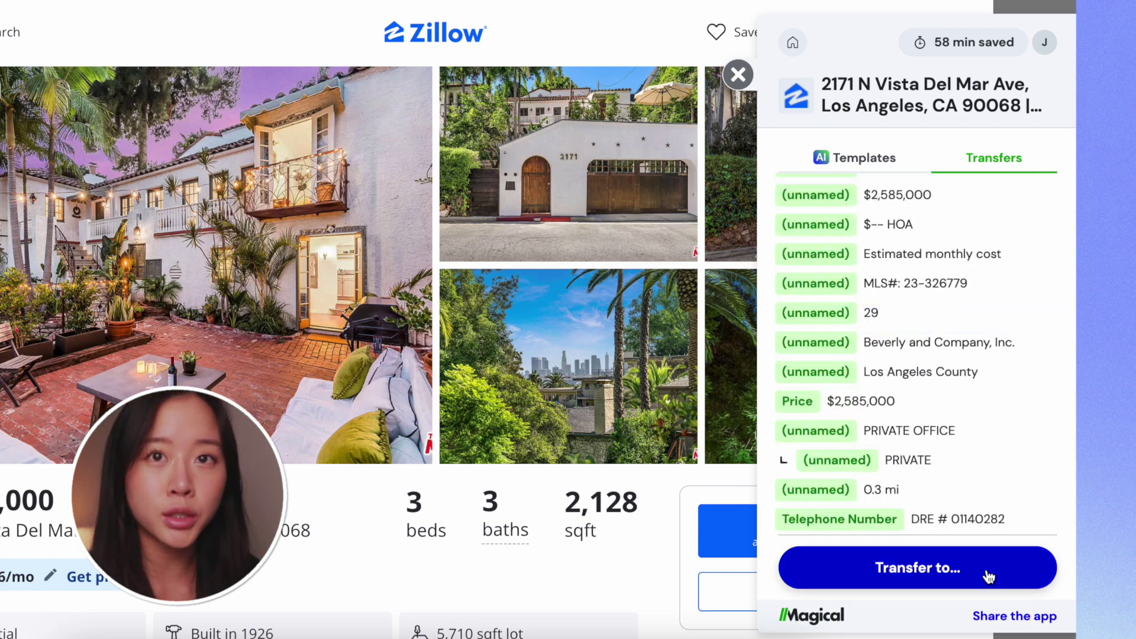
pyautogui.click(984, 571)
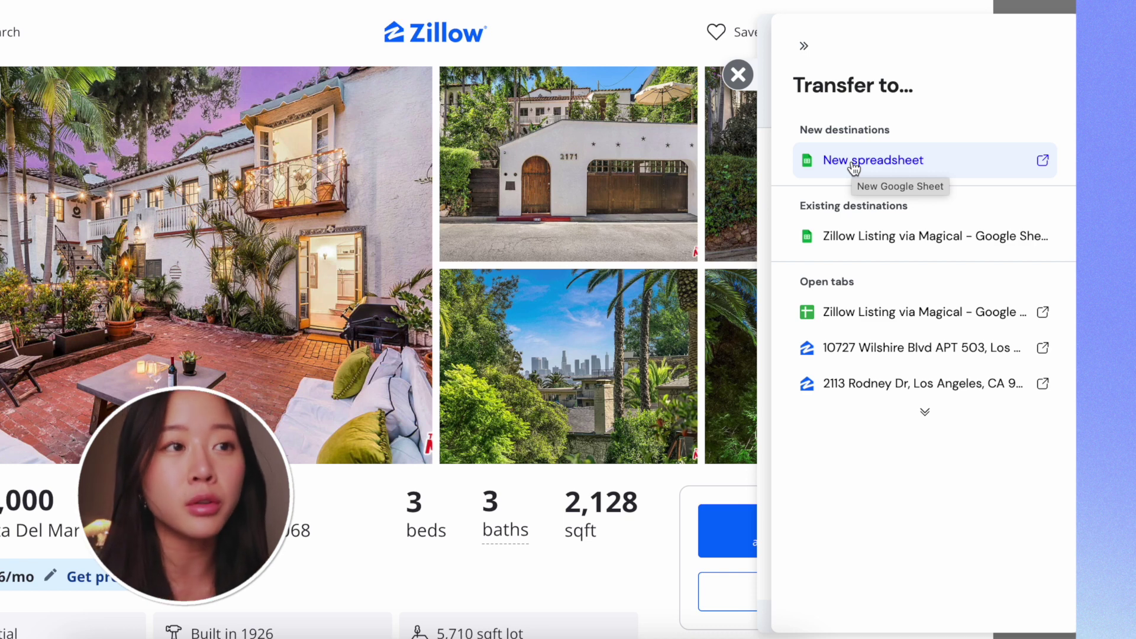
# Send data from all similar listing tabs to a new spreadsheet
pyautogui.click(854, 169)
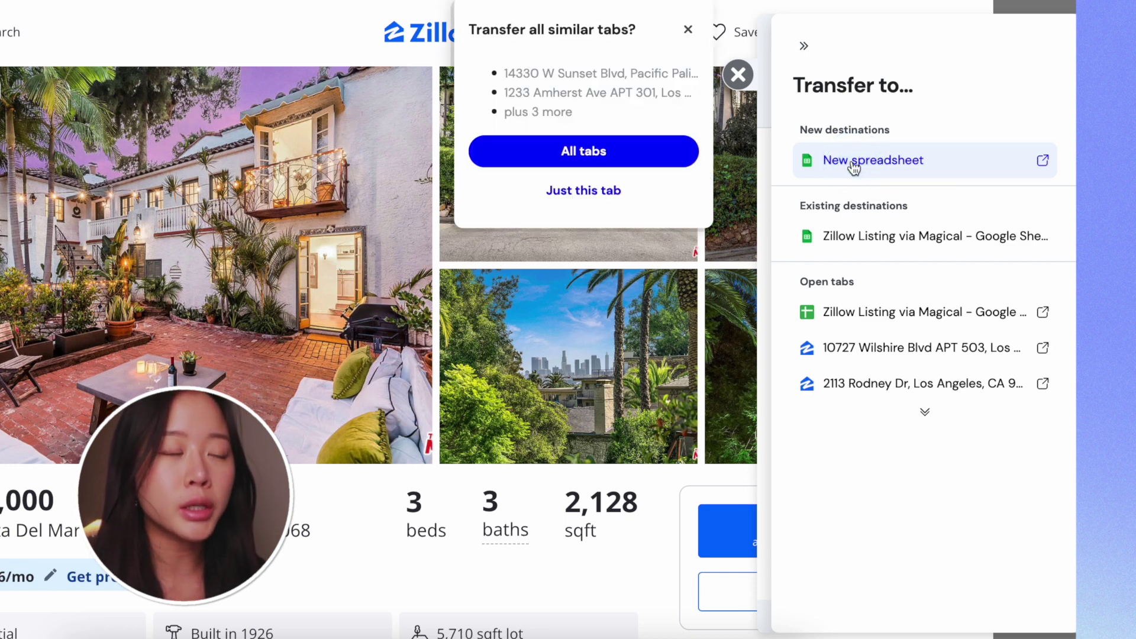
pyautogui.click(623, 153)
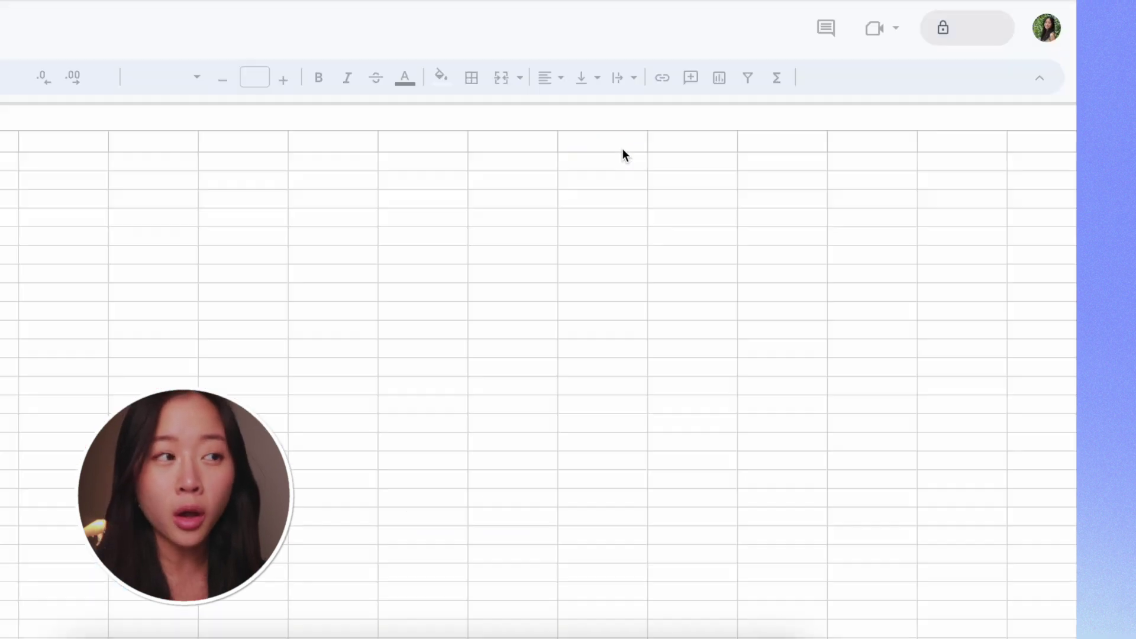